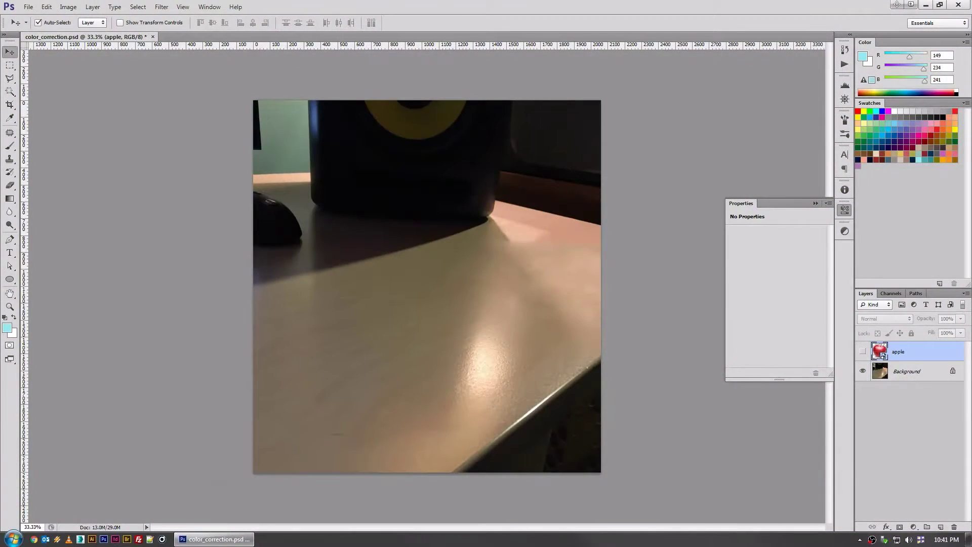
Step: Show the apple layer and add a Gradient Map adjustment layer above it
click(653, 256)
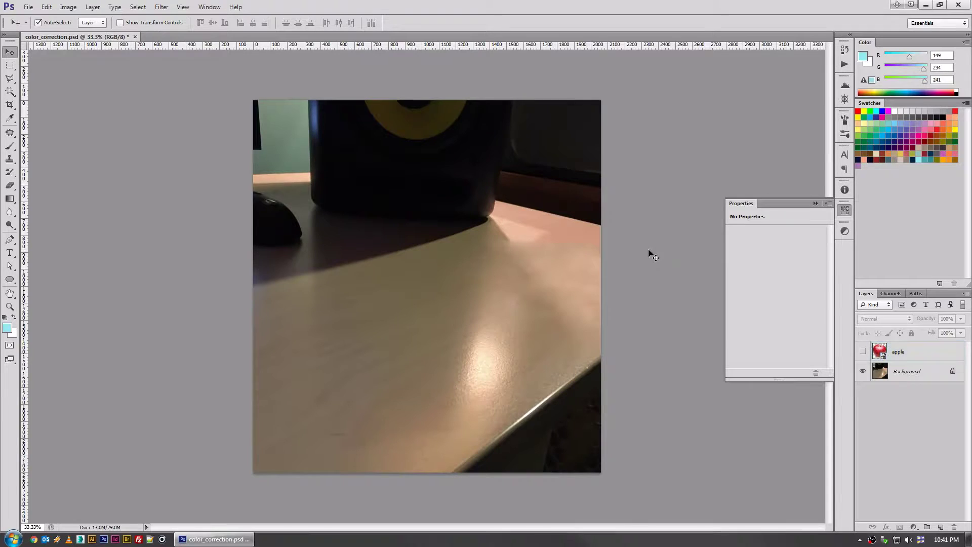
click(862, 351)
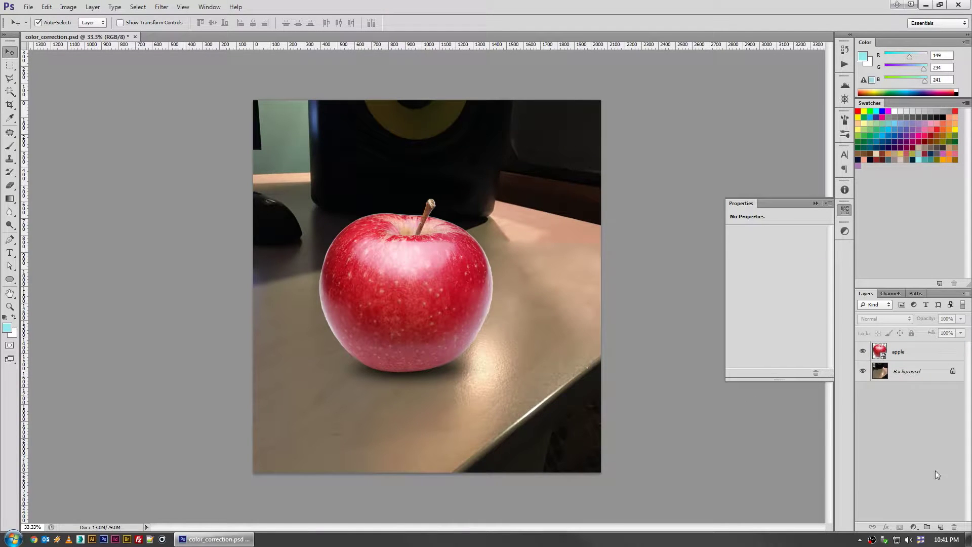
click(914, 527)
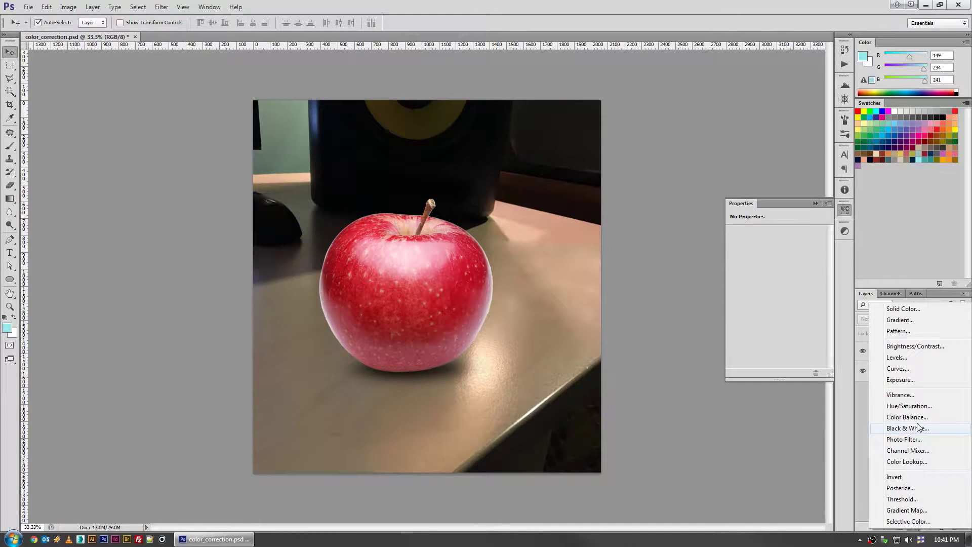
click(917, 509)
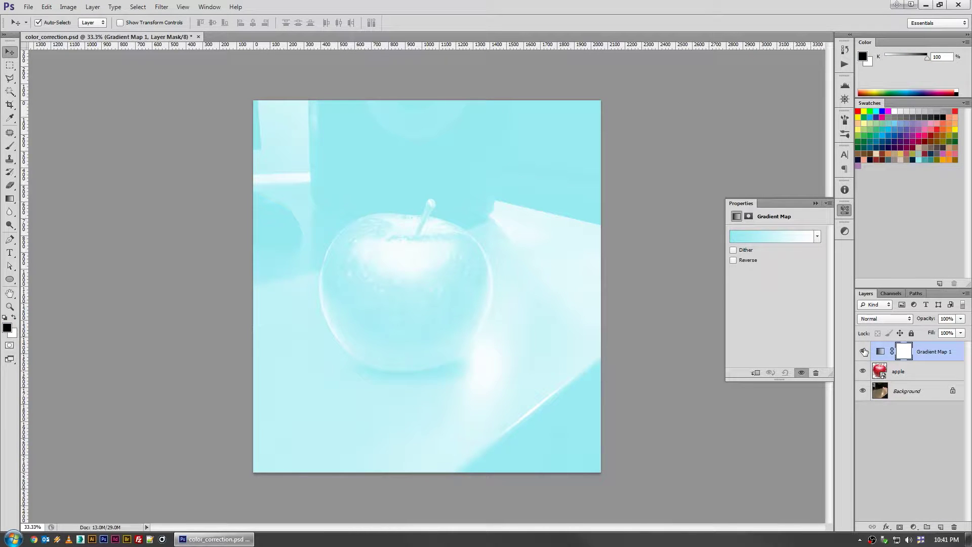
click(863, 350)
click(864, 351)
click(880, 351)
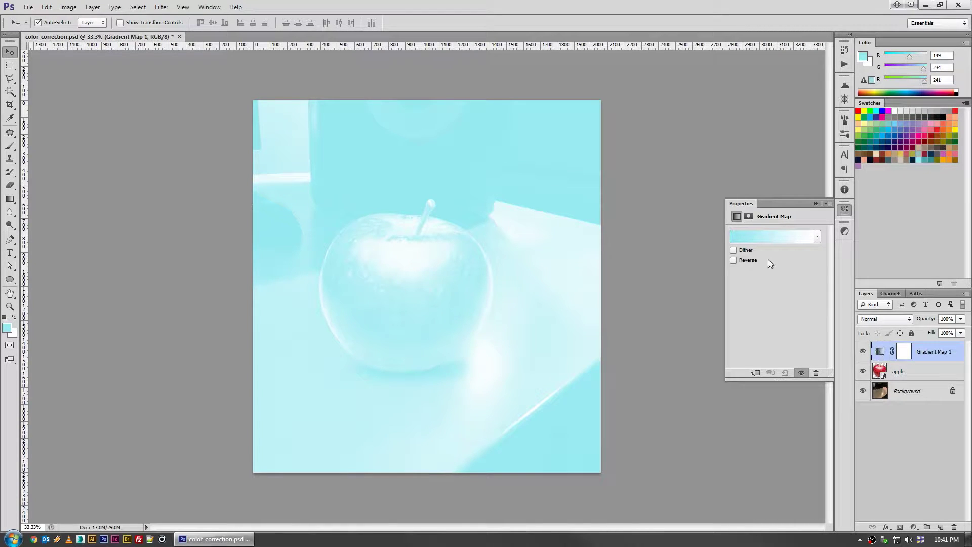
Step: Inspect Gradient Map 1's gradient and its left colour stop in the Gradient Editor
click(760, 239)
click(698, 192)
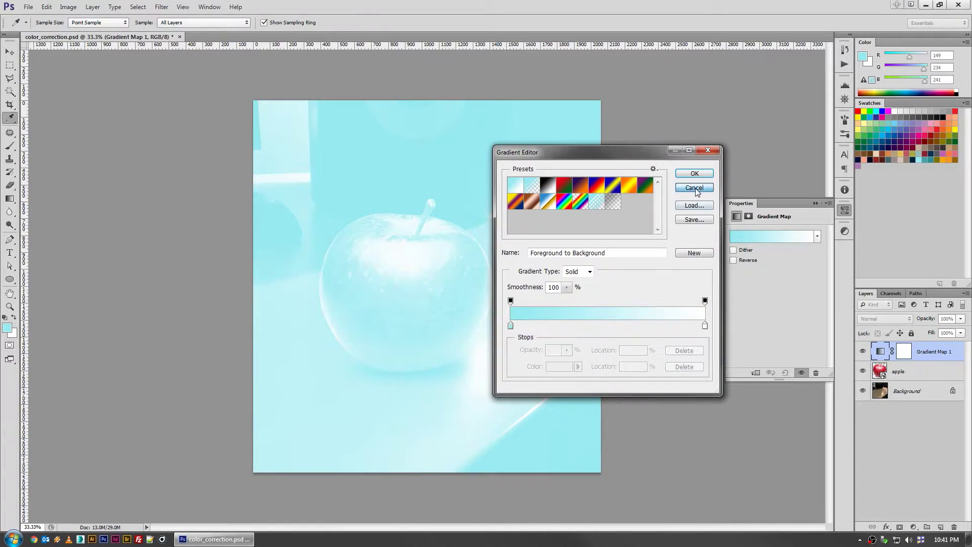
click(743, 237)
click(511, 327)
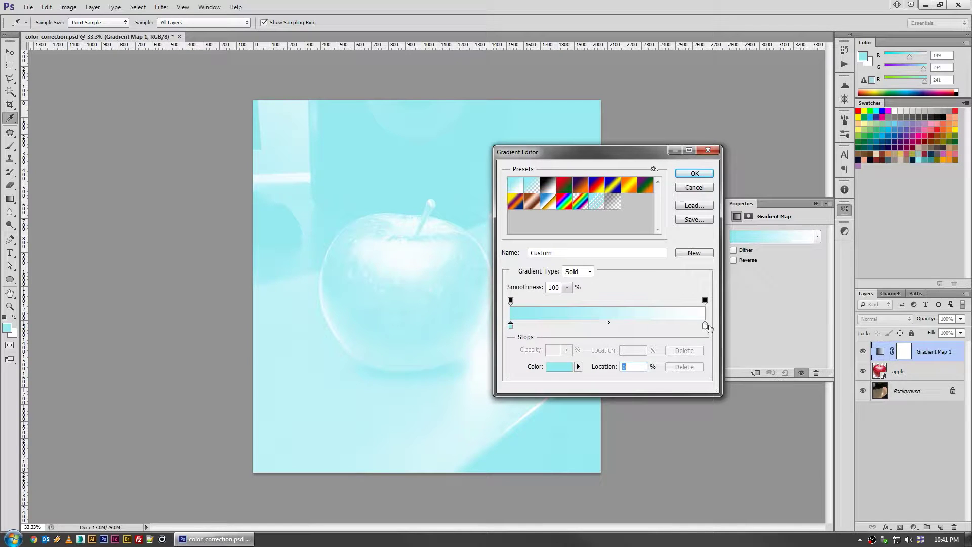
click(695, 187)
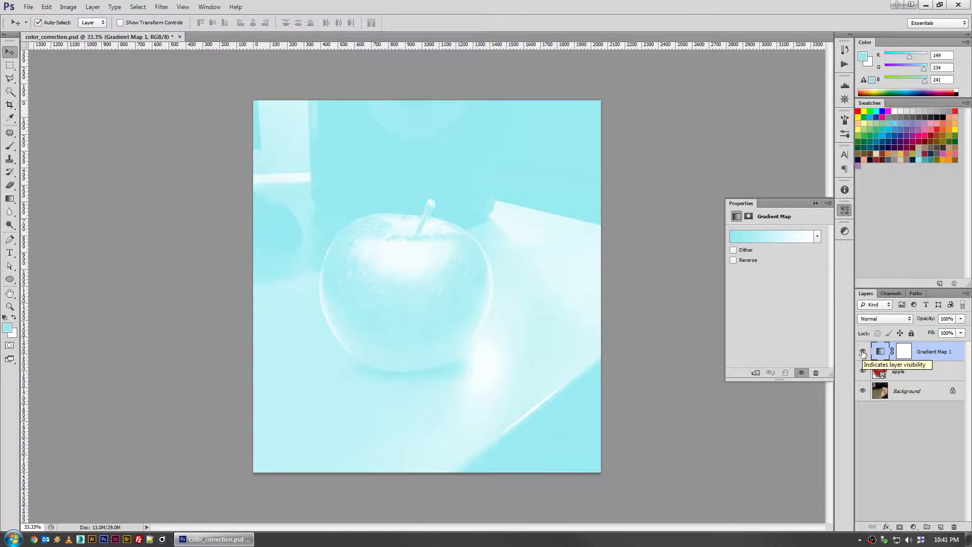
Step: Hide Gradient Map 1 and reposition the apple slightly left using Move and Free Transform
click(862, 351)
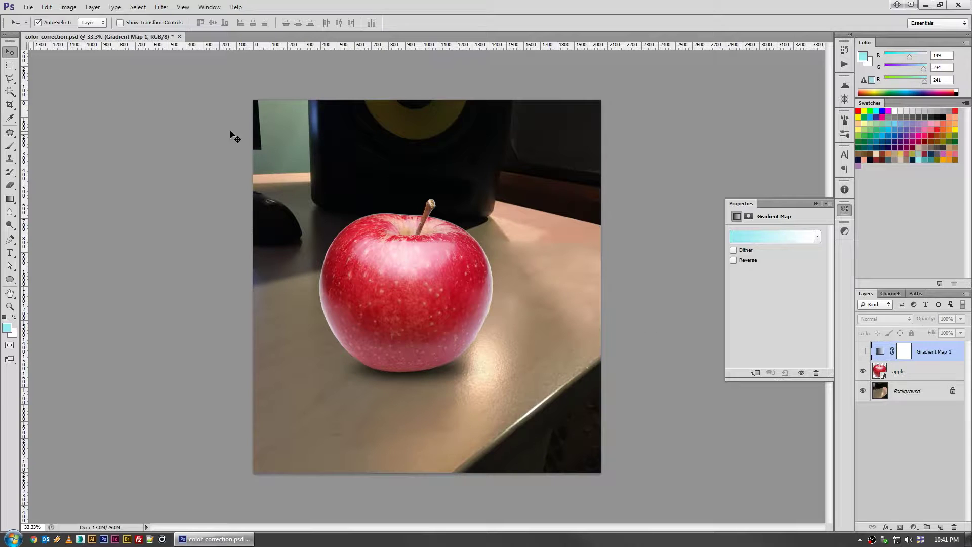
drag(424, 293, 405, 299)
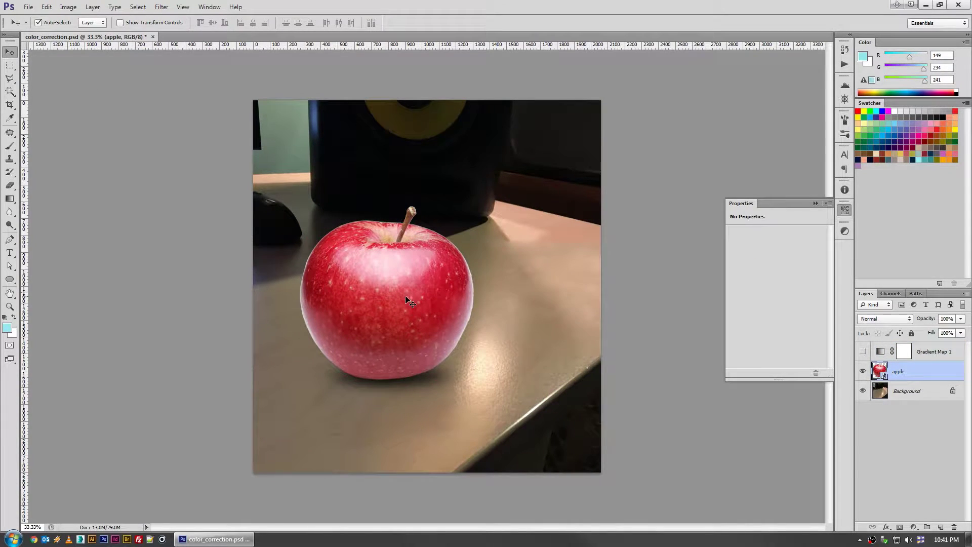
key(ctrl+t)
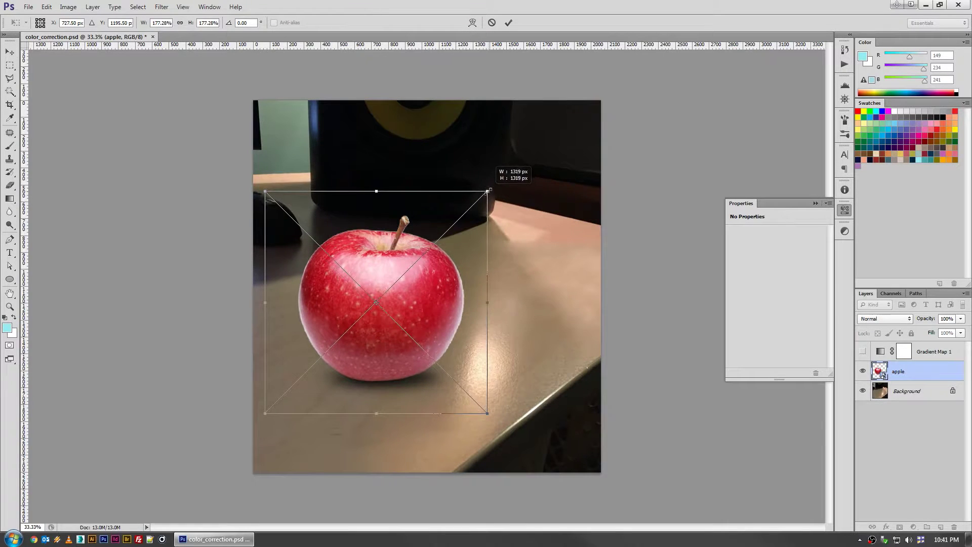
drag(437, 268, 447, 267)
key(Return)
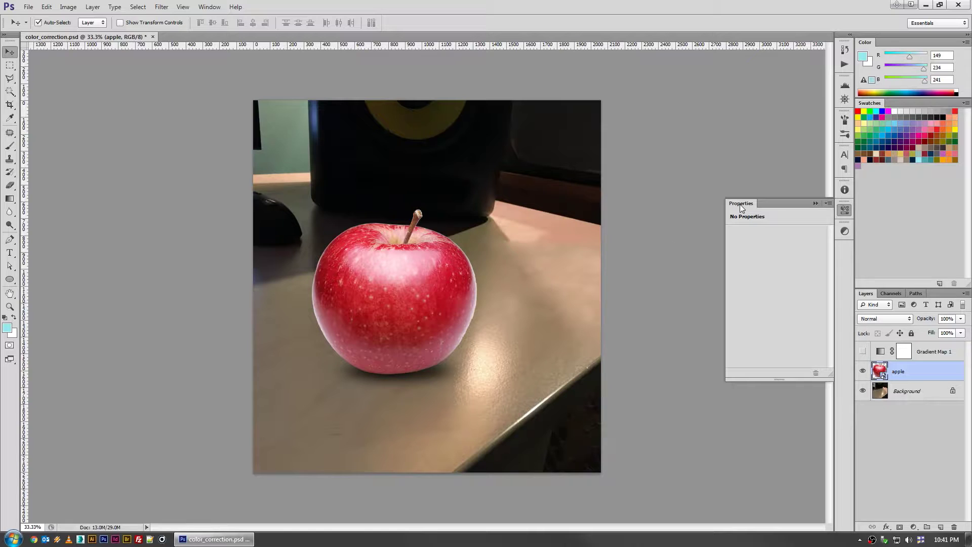
click(844, 85)
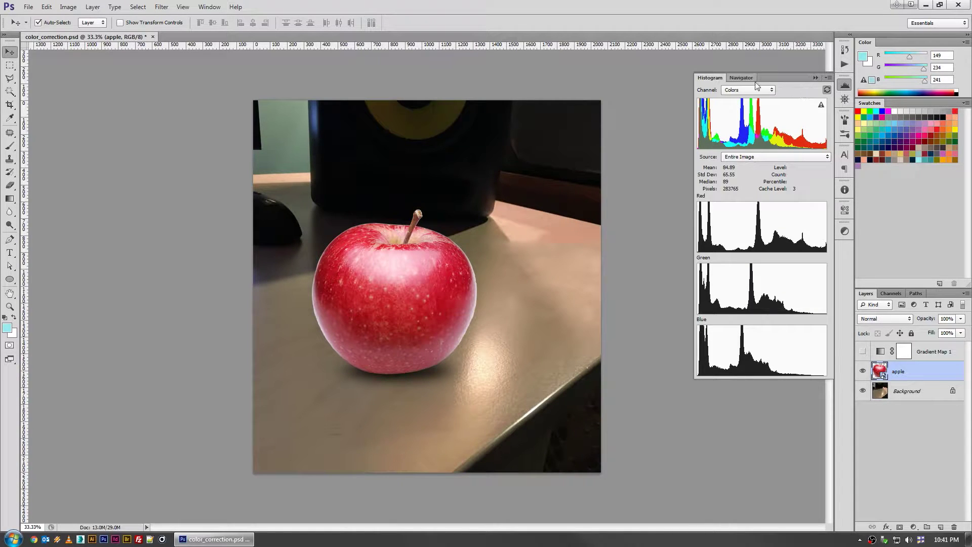
Step: Compare the Histogram with the apple hidden and shown, refreshing its uncached data
mouse_move(749, 138)
mouse_move(797, 140)
click(863, 371)
click(821, 105)
mouse_move(731, 118)
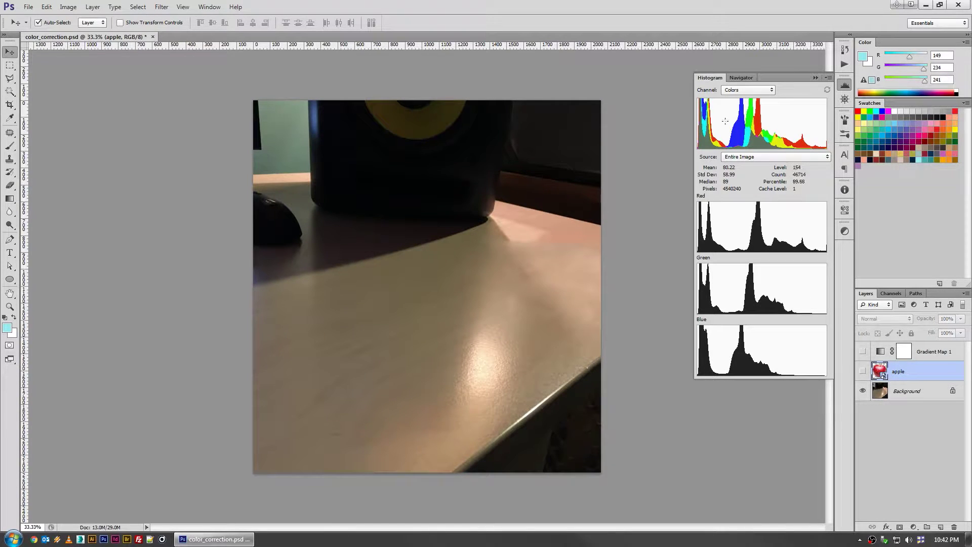
click(863, 372)
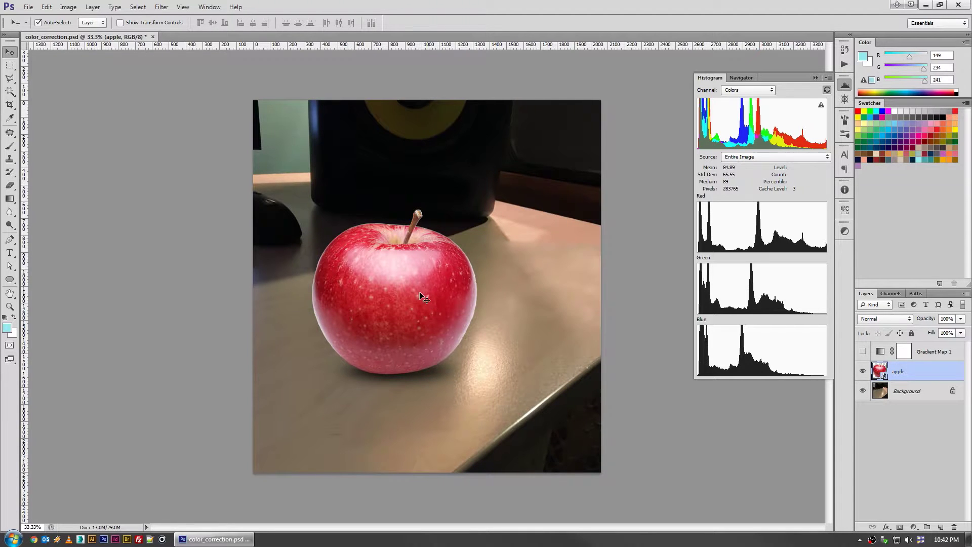
Step: Nudge the apple slightly lower on the desk and put the Histogram away
mouse_move(419, 292)
mouse_down()
mouse_move(402, 299)
mouse_move(409, 290)
mouse_up()
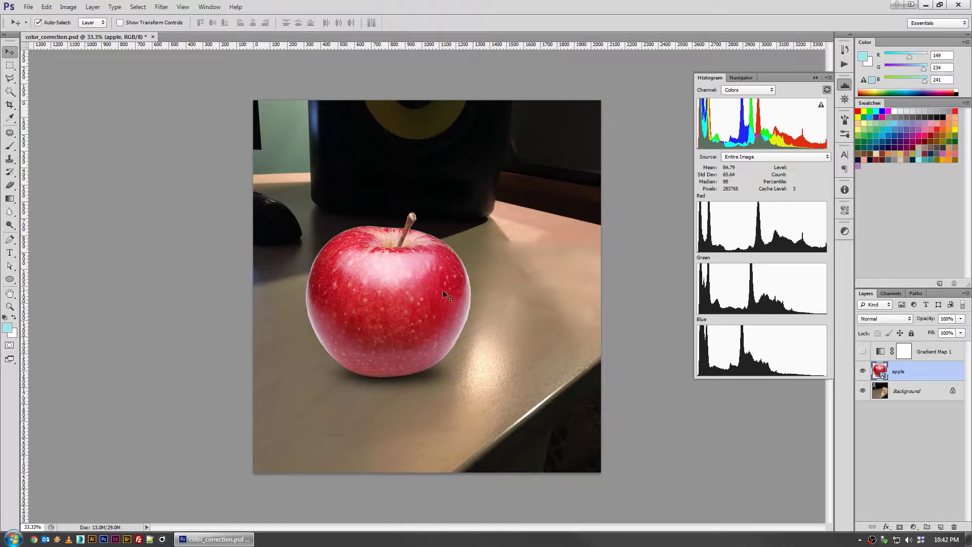
mouse_move(443, 291)
mouse_down()
mouse_move(439, 303)
mouse_move(436, 292)
mouse_up()
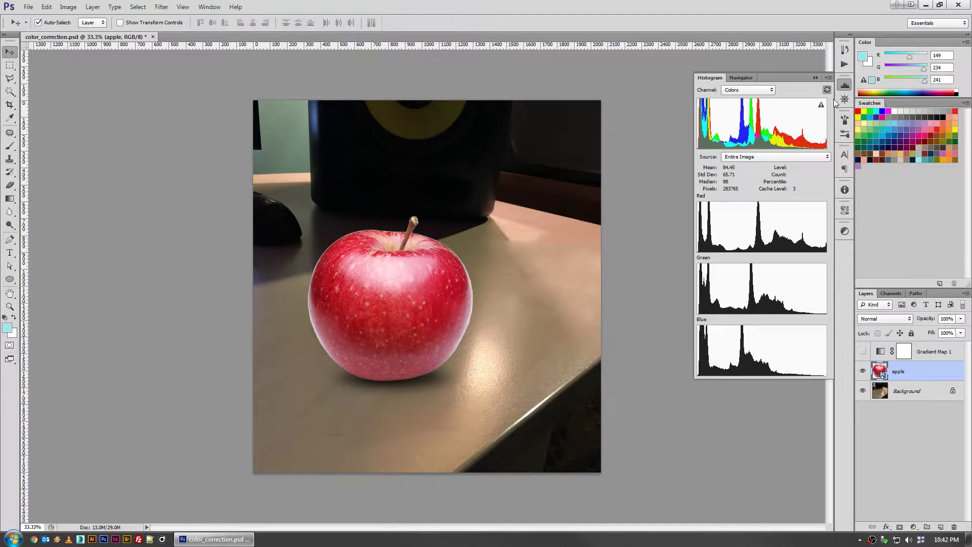
click(844, 86)
Step: Change Gradient Map 1's left stop to a strong blue, making a blue-to-white gradient
click(863, 350)
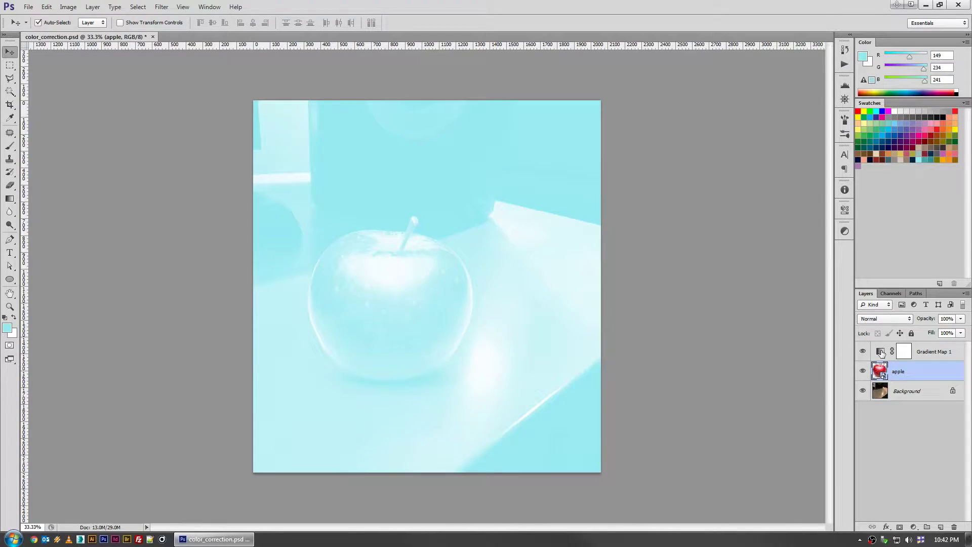
click(879, 352)
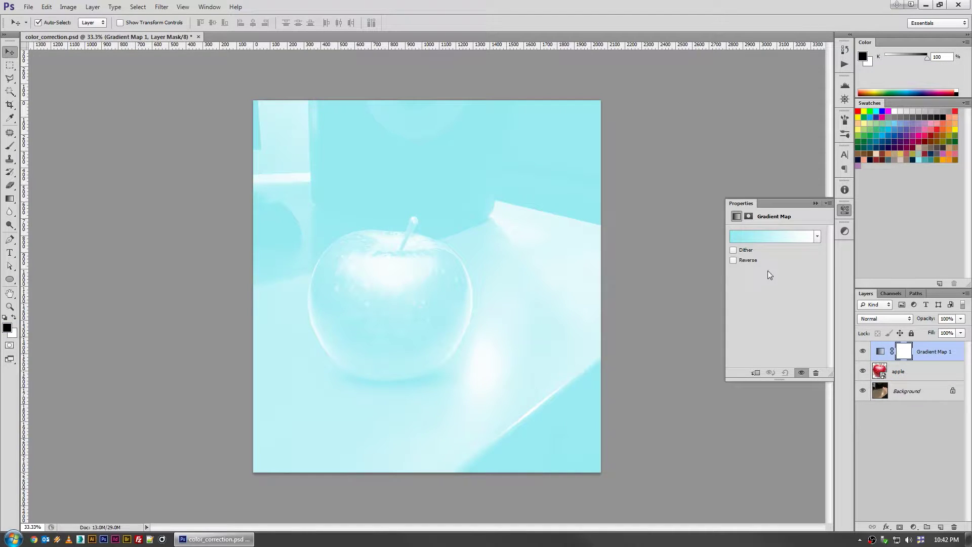
click(753, 238)
click(511, 325)
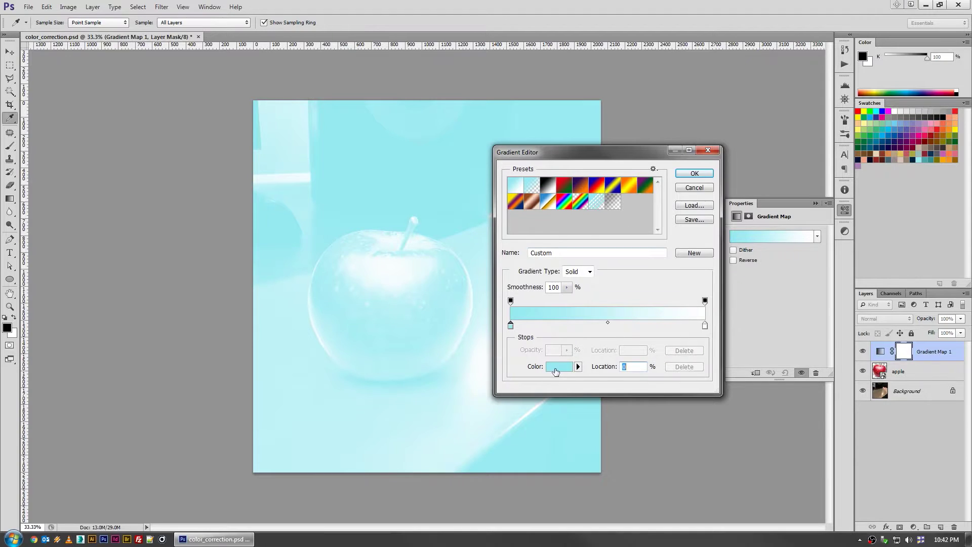
click(555, 371)
click(685, 224)
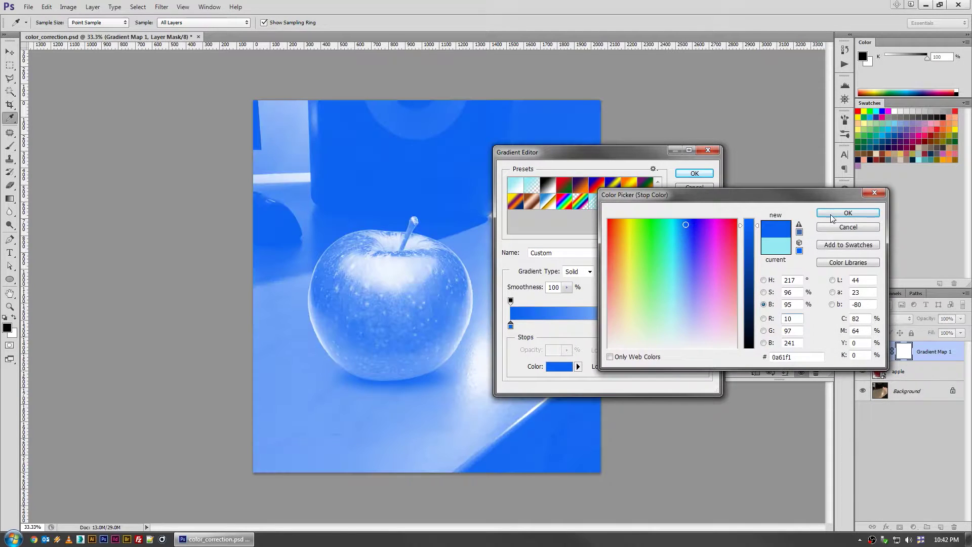
click(830, 218)
click(694, 173)
key(v)
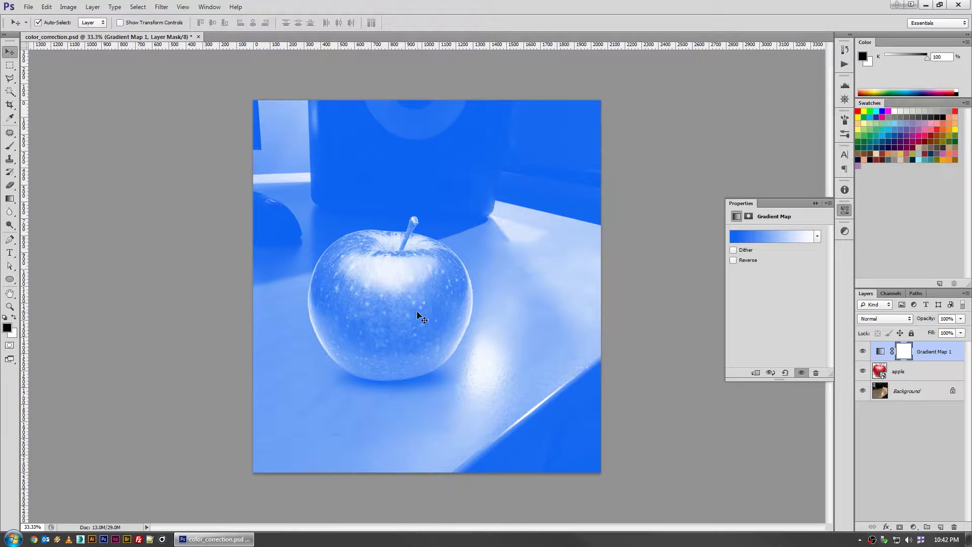
Step: Keep Gradient Map 1 in Normal blend mode and hide it to view the original apple
click(732, 239)
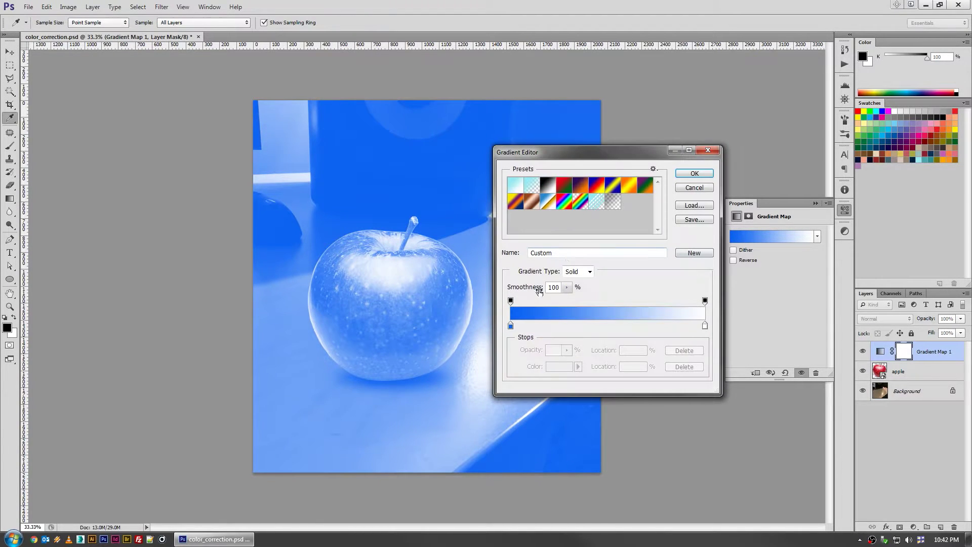
click(693, 187)
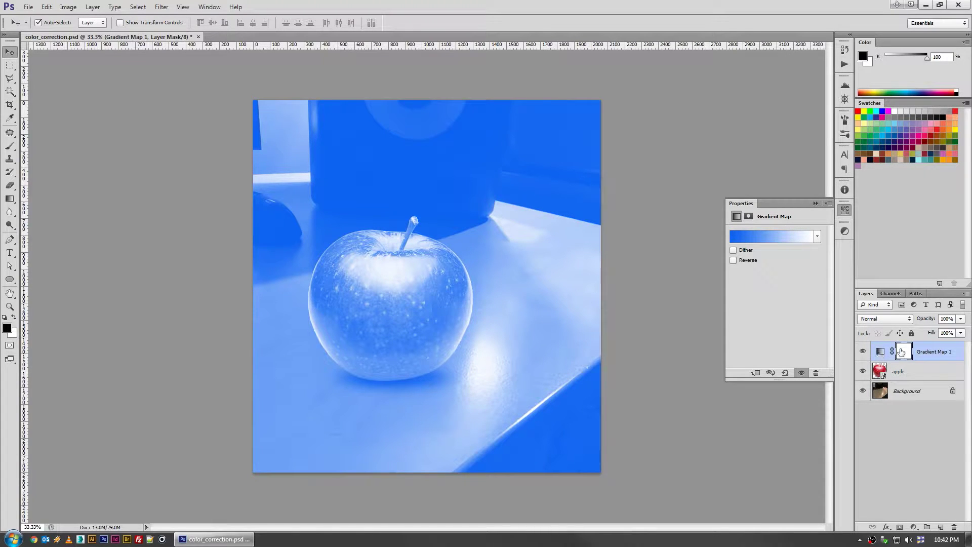
click(886, 319)
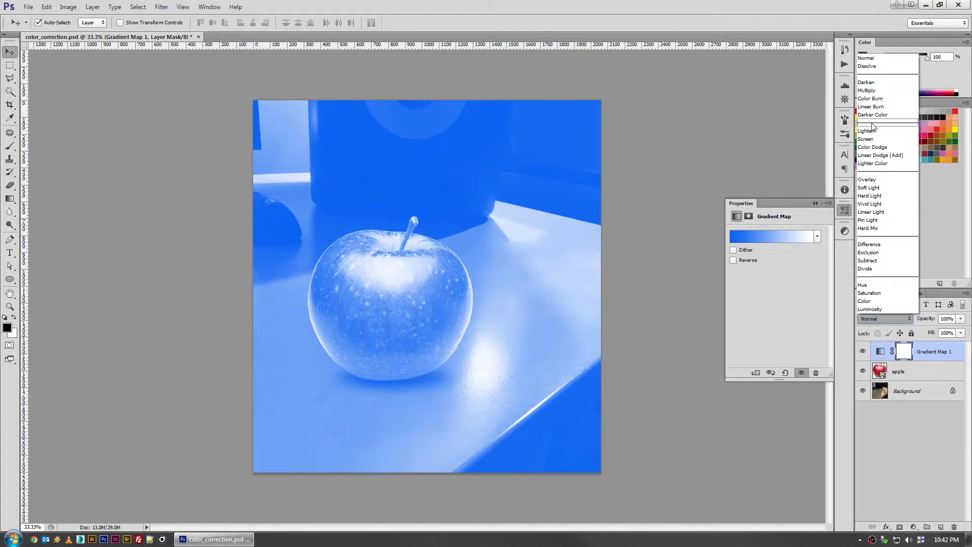
click(935, 351)
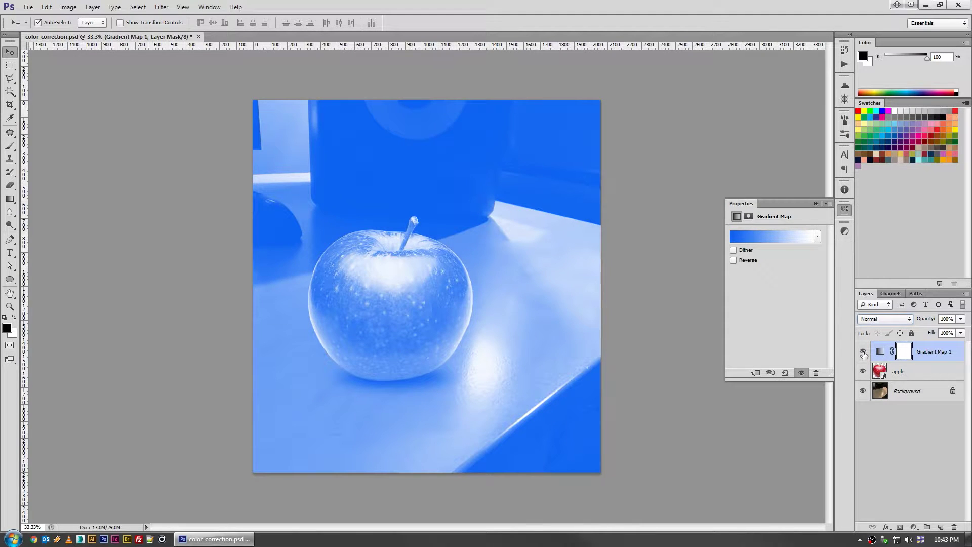
click(863, 353)
click(863, 352)
click(863, 352)
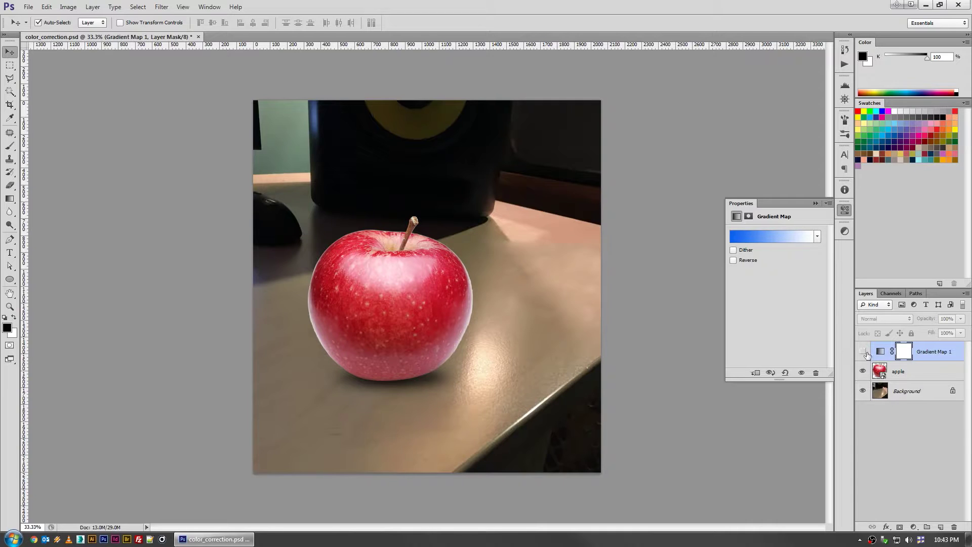
Step: Show Gradient Map 1 and open its gradient with the blue stop selected
click(863, 352)
click(880, 351)
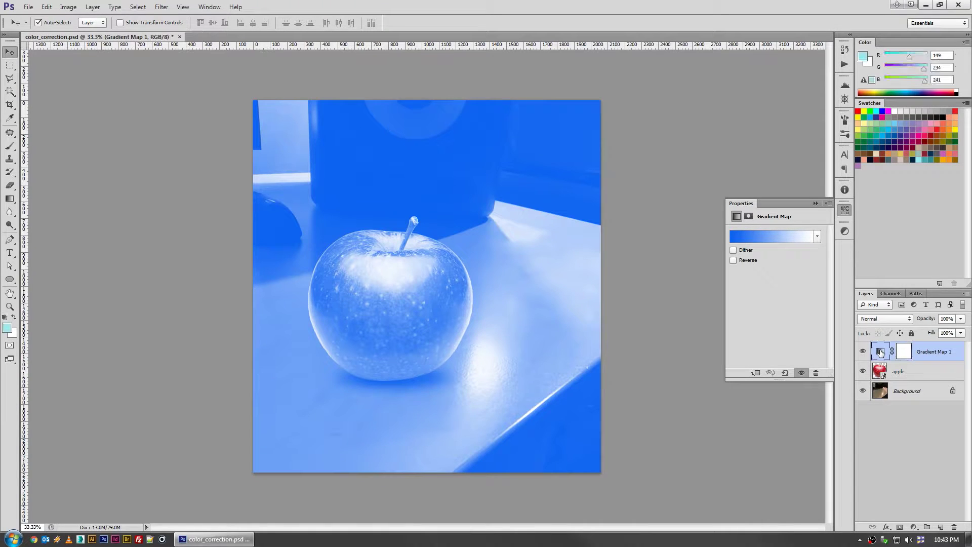
click(760, 238)
click(510, 326)
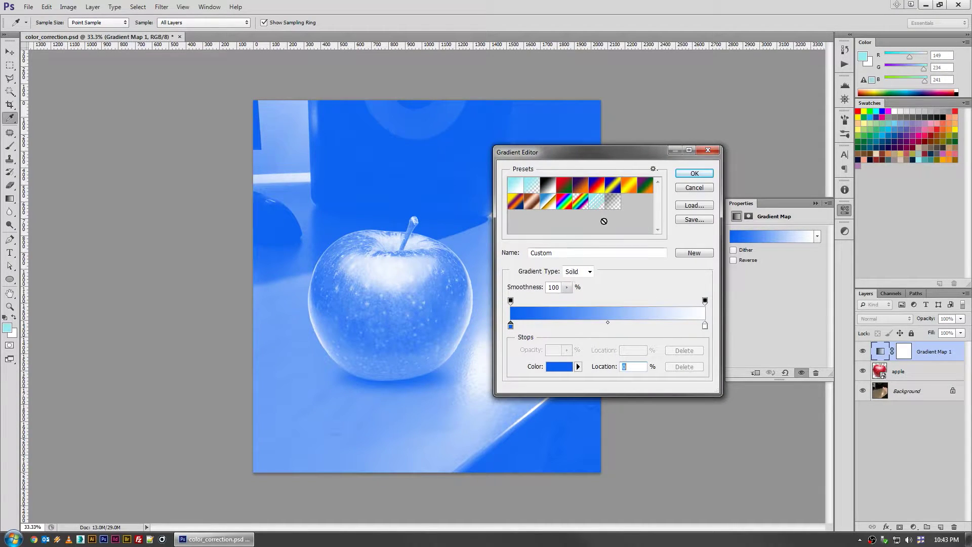
click(560, 367)
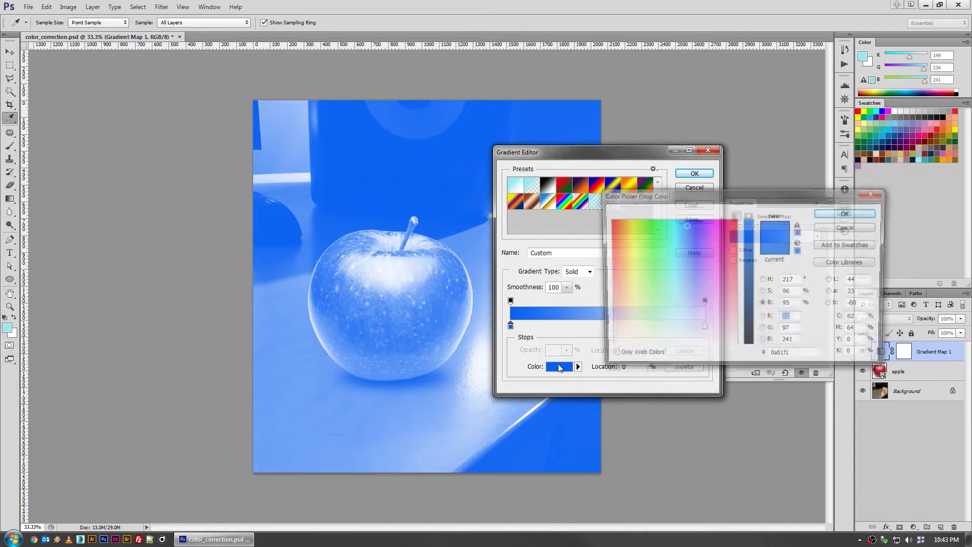
click(842, 229)
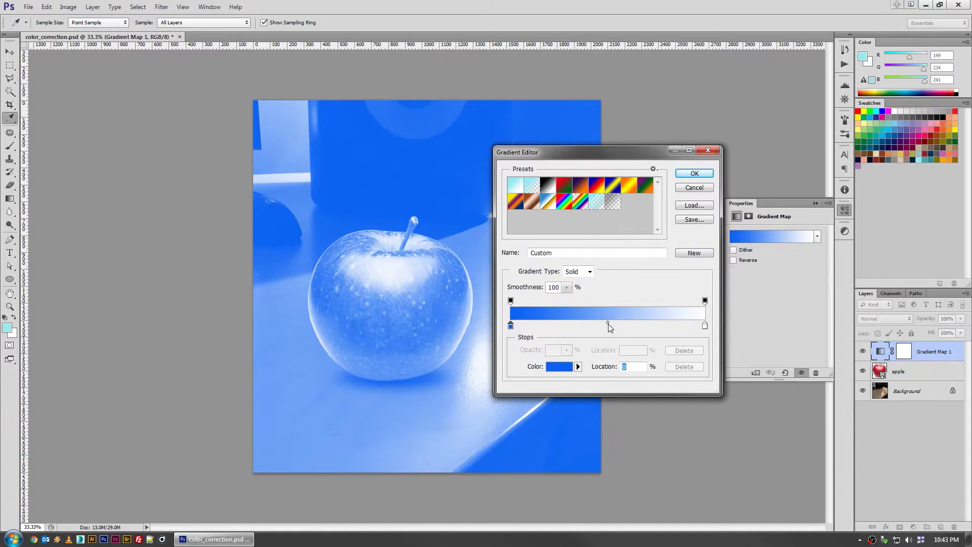
Step: Move the gradient midpoint to 17% and the white stop to 30%, then accept
drag(608, 323, 543, 323)
drag(704, 325, 526, 325)
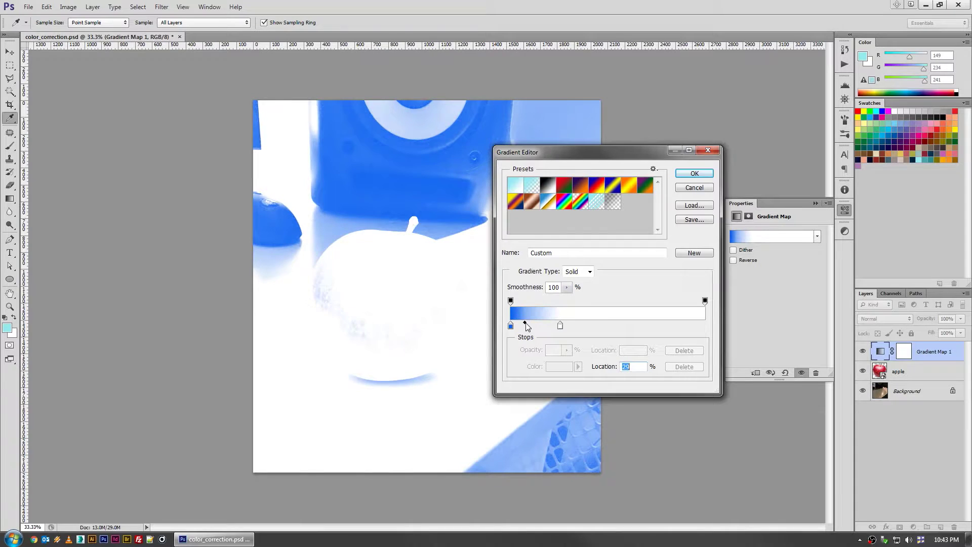
drag(597, 153, 716, 158)
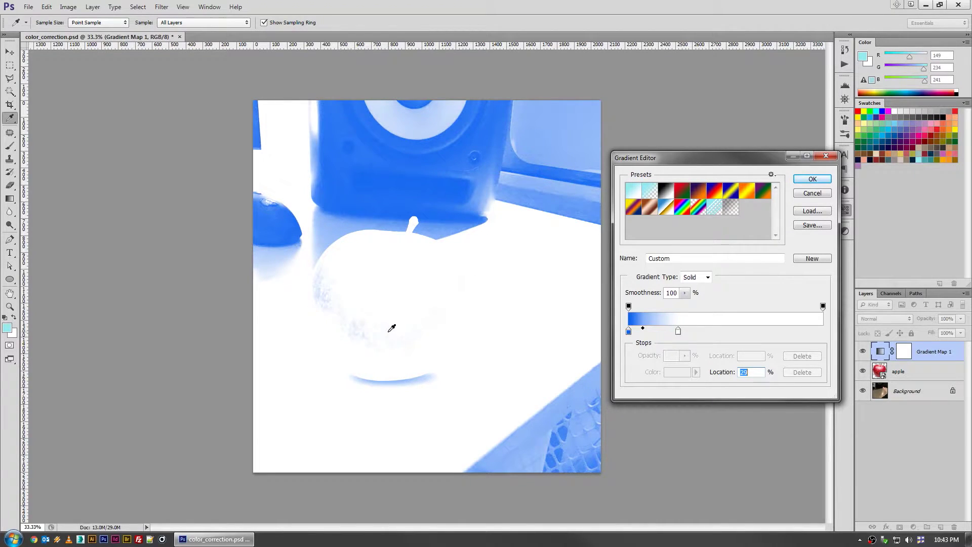
click(813, 180)
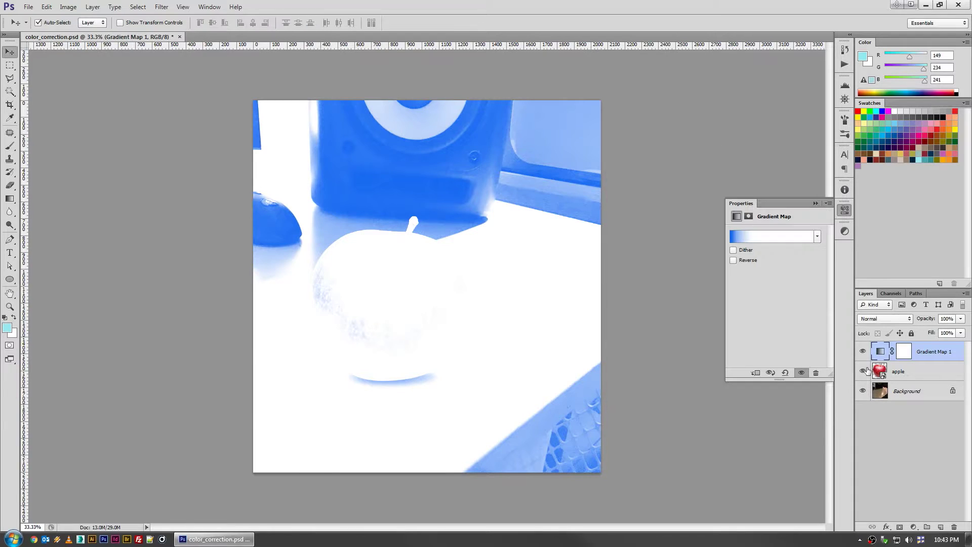
click(893, 320)
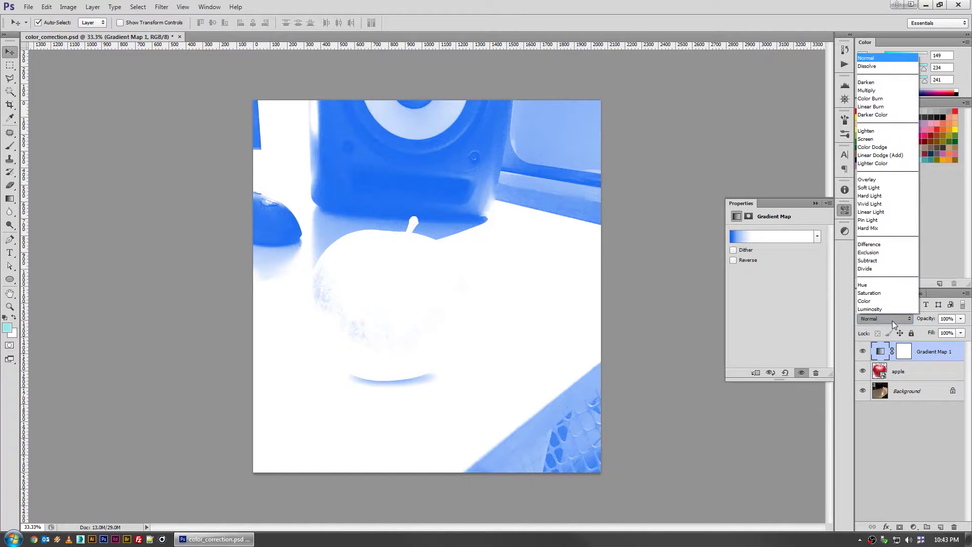
Step: Set Gradient Map 1 to Multiply blend mode at 100% opacity
click(889, 91)
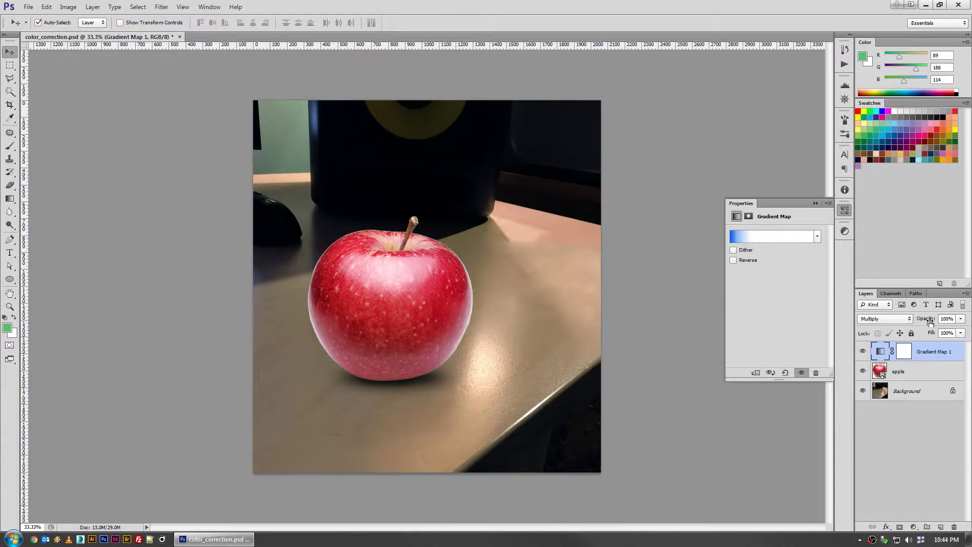
mouse_move(930, 324)
mouse_down()
mouse_move(910, 323)
mouse_move(928, 320)
mouse_up()
text(100)
key(Return)
click(914, 527)
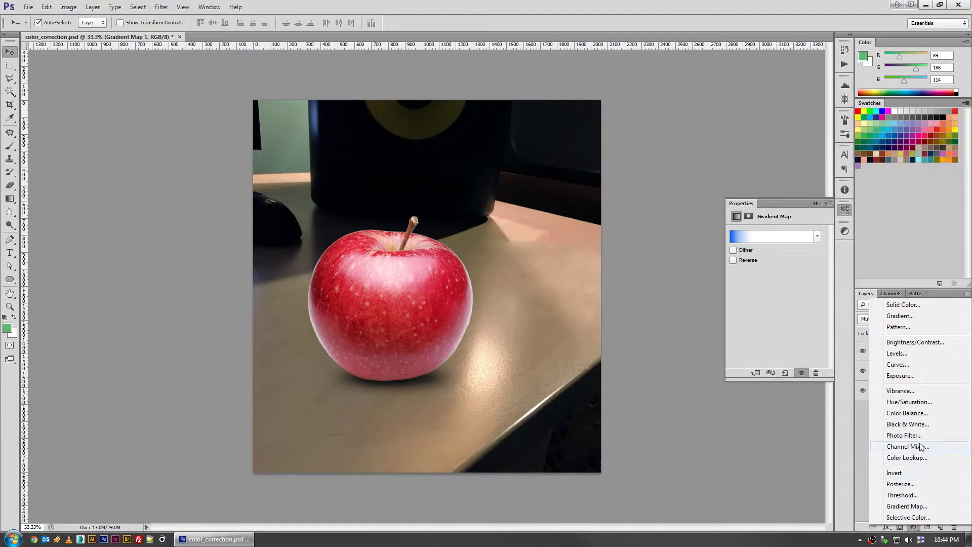
Step: Add Gradient Map 2 and make its dark stop teal 56afbc at 11%
click(914, 506)
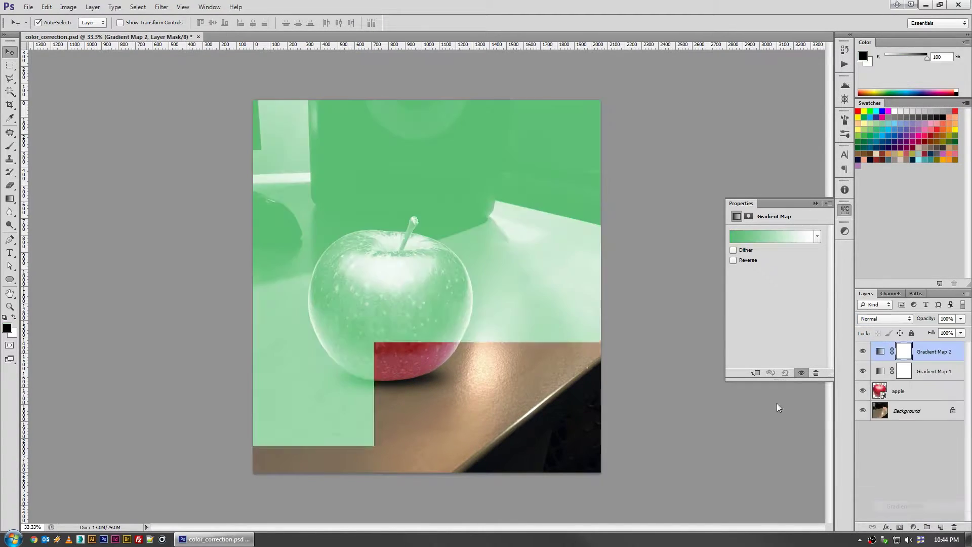
click(746, 238)
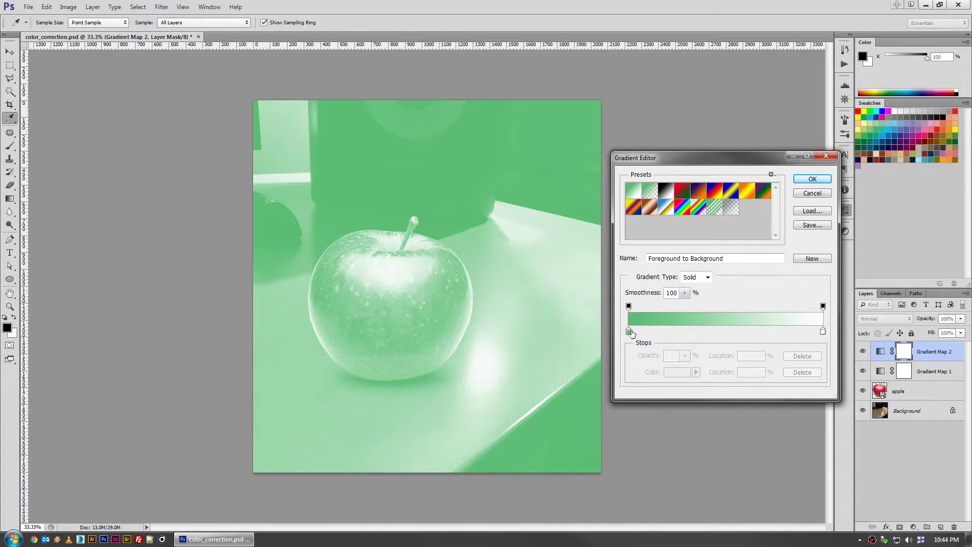
drag(629, 332, 649, 332)
double_click(648, 332)
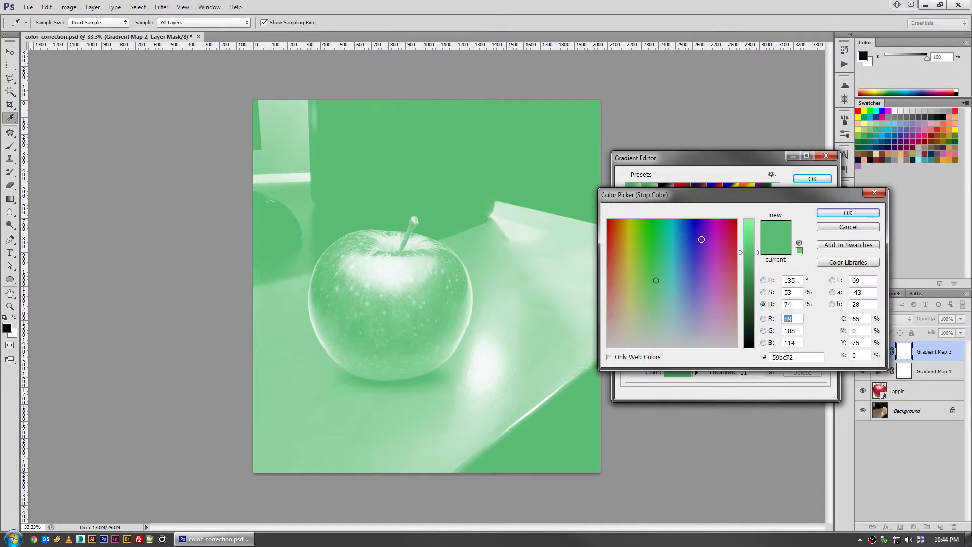
drag(701, 238, 675, 278)
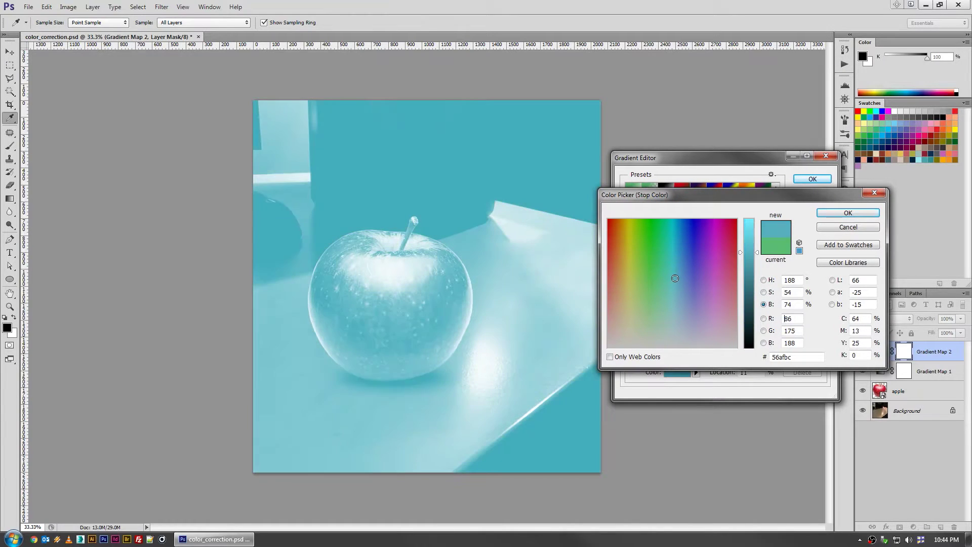
click(851, 215)
Step: Place white stops at 44% and 7% with teal at 24%, then accept the gradient
drag(822, 331, 757, 331)
drag(650, 332, 670, 331)
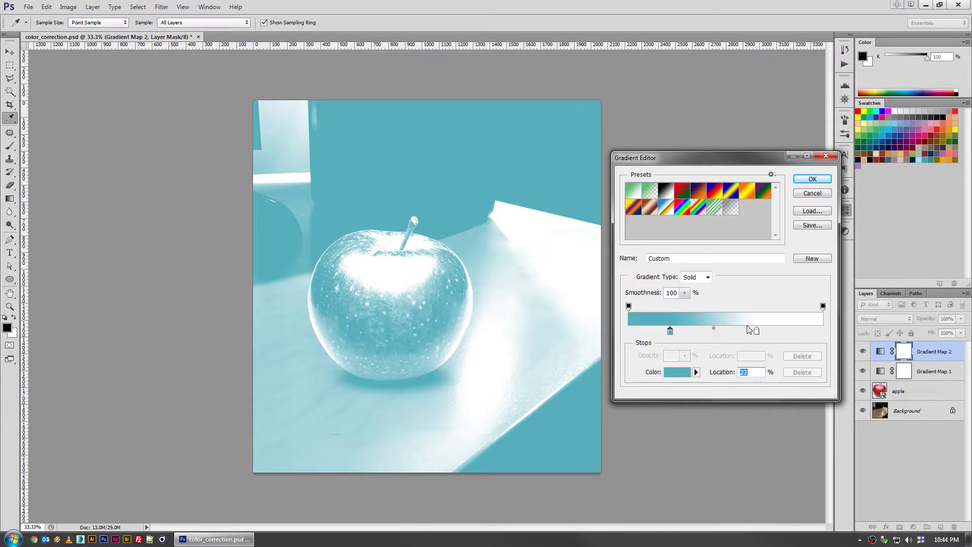
drag(756, 332, 649, 332)
click(647, 332)
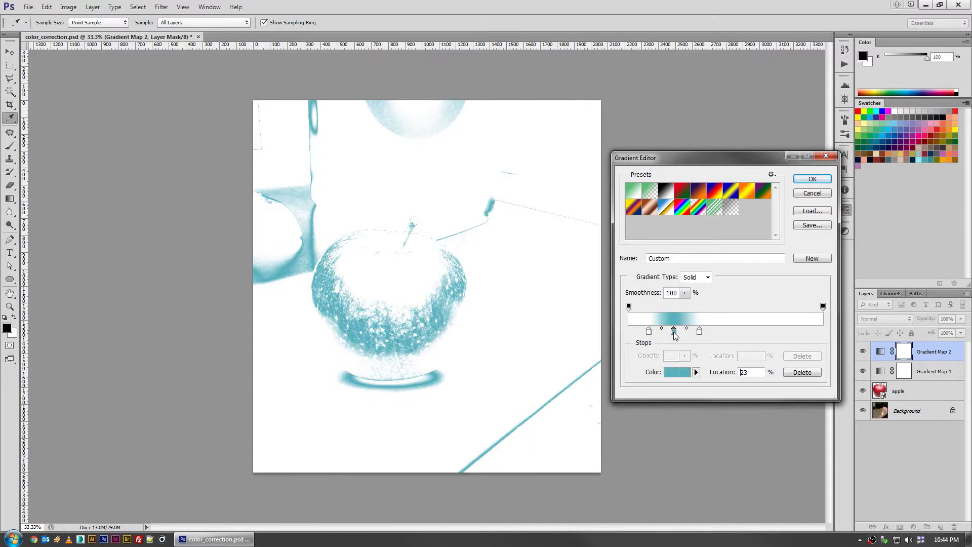
drag(670, 331, 675, 332)
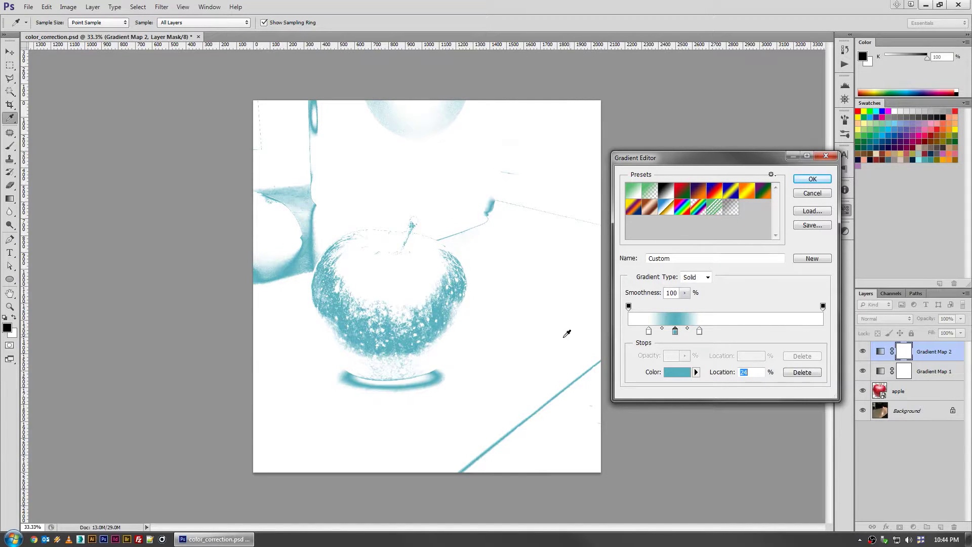
click(812, 179)
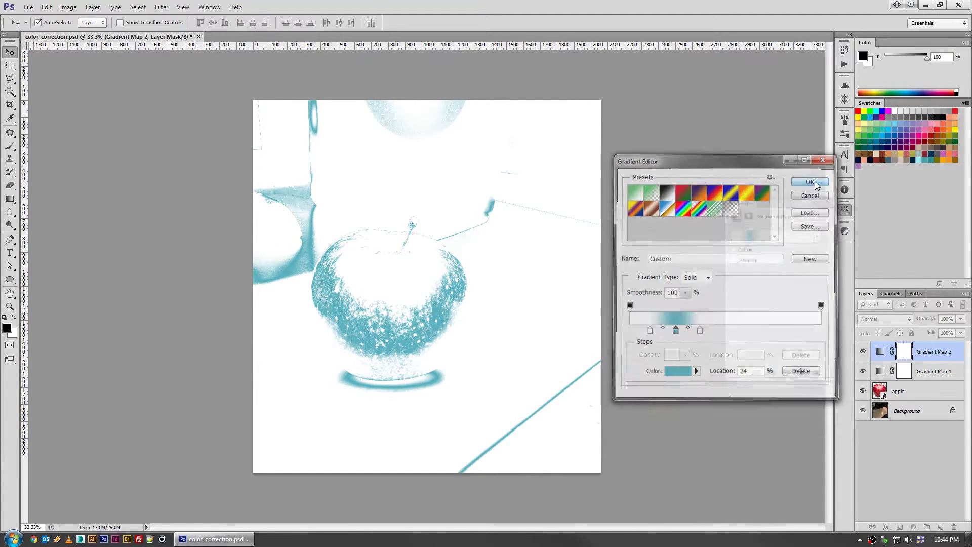
Step: Blend Gradient Map 2 as Multiply at 50% opacity after comparing it on and off
click(887, 318)
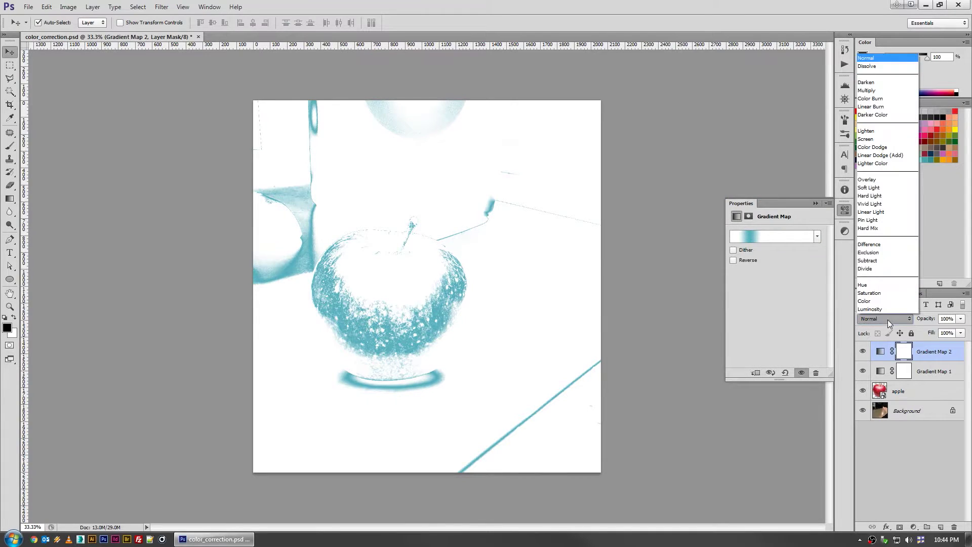
click(879, 95)
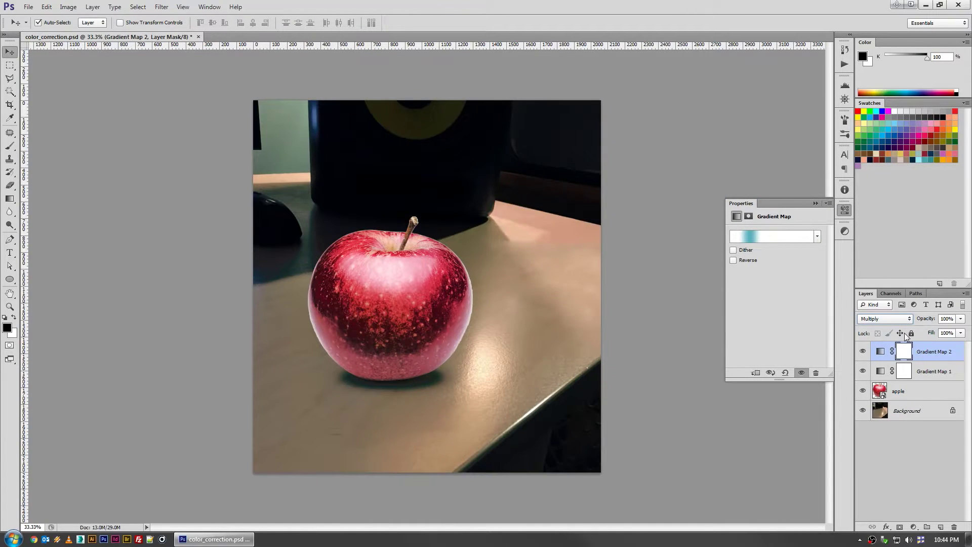
click(863, 352)
click(862, 352)
click(863, 352)
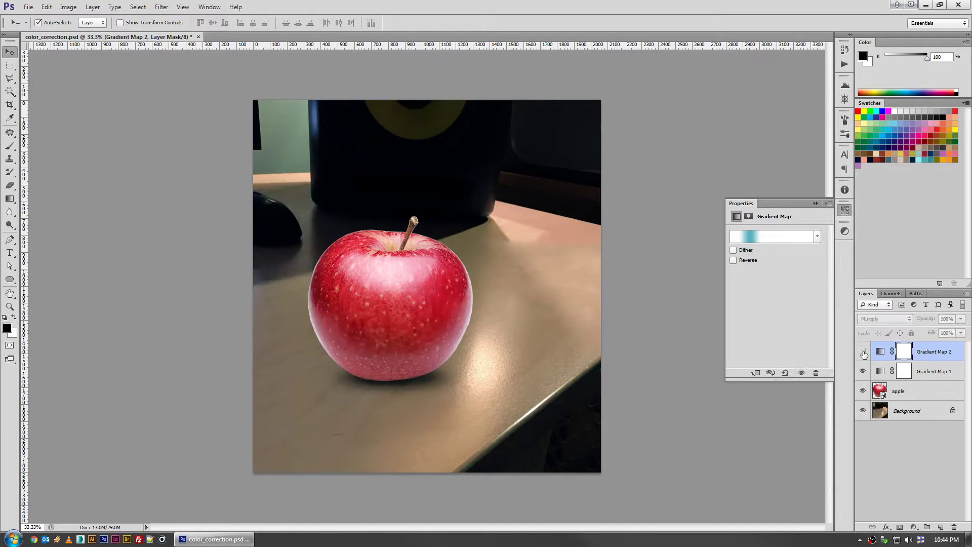
click(863, 352)
click(863, 352)
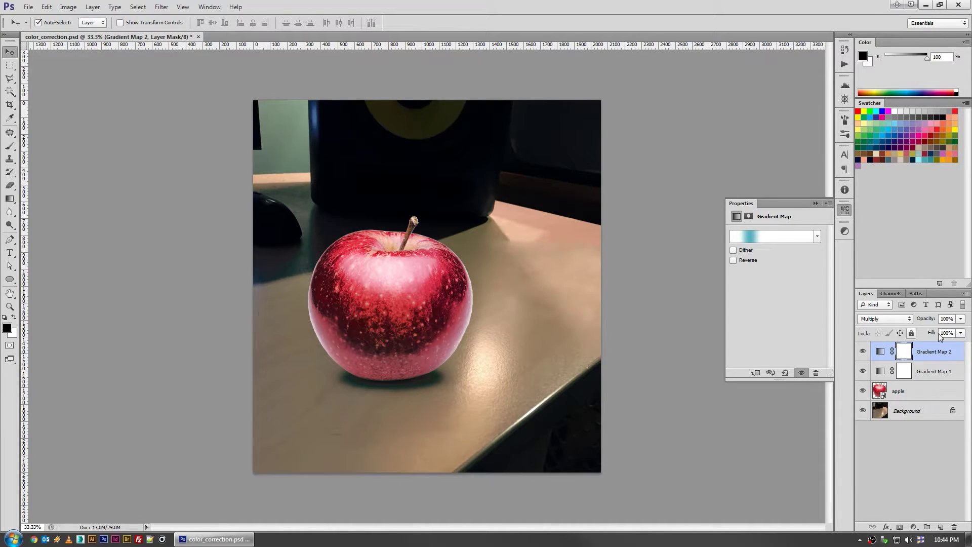
drag(928, 321, 897, 320)
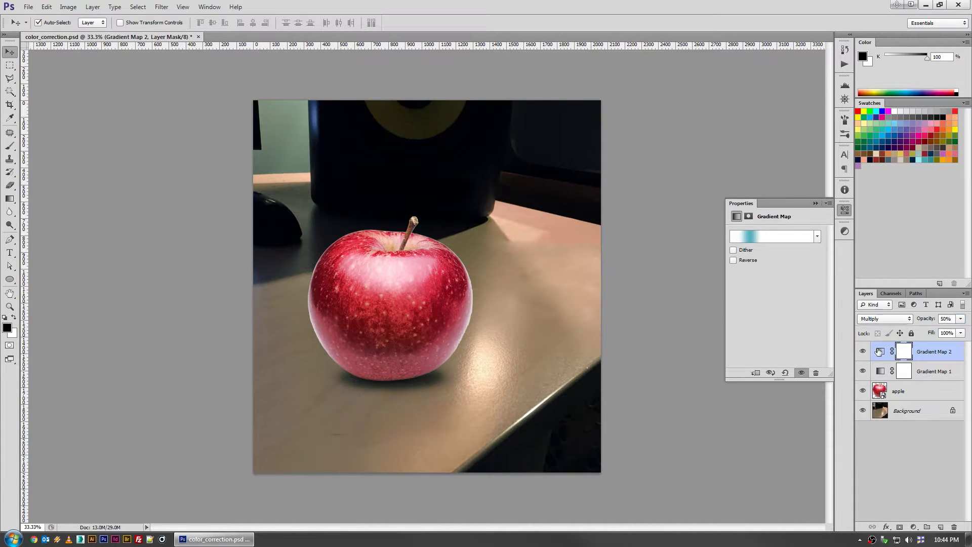
click(752, 237)
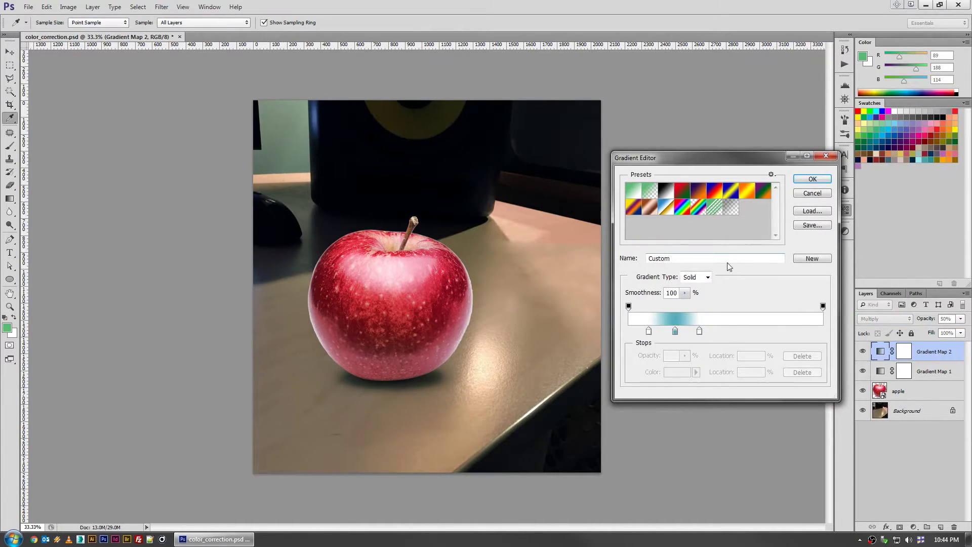
Step: Replace Gradient Map 2's teal middle stop with a dark red sampled from the apple
click(675, 331)
click(676, 372)
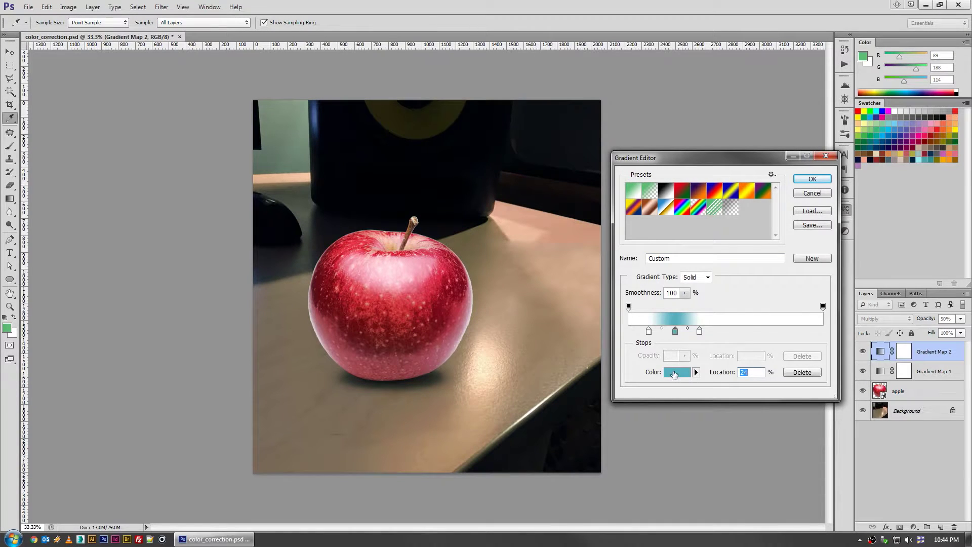
click(442, 306)
click(444, 306)
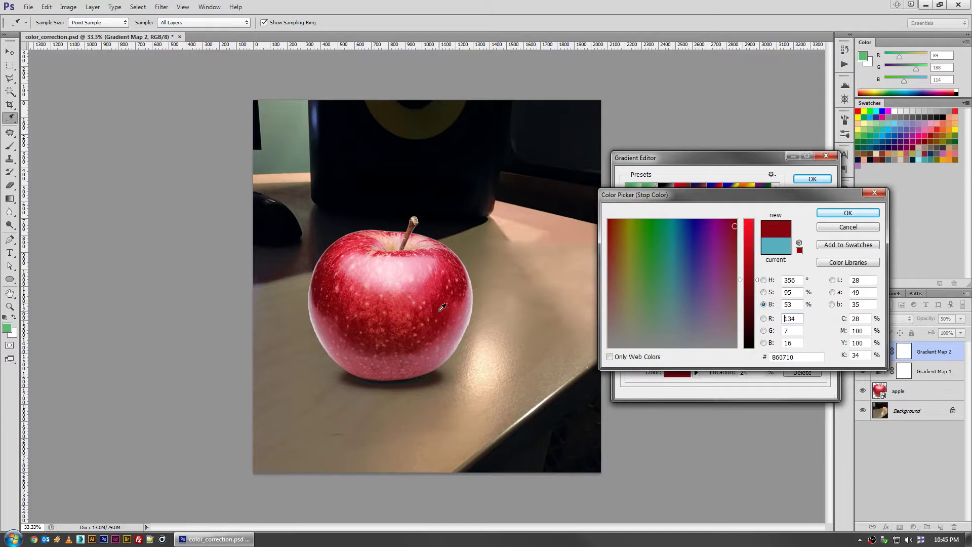
click(847, 213)
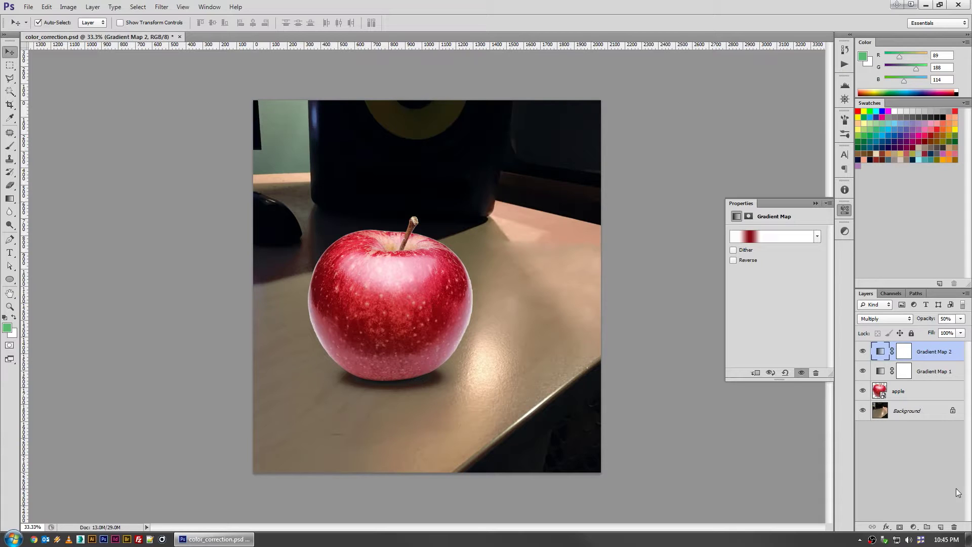
Step: Add Gradient Map 3 and set its left stop to pure black
click(912, 527)
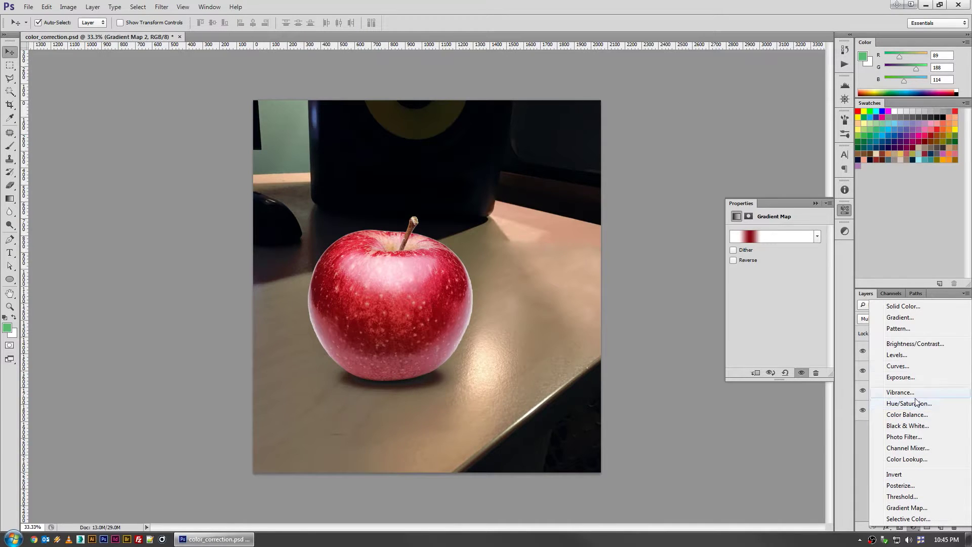
click(922, 507)
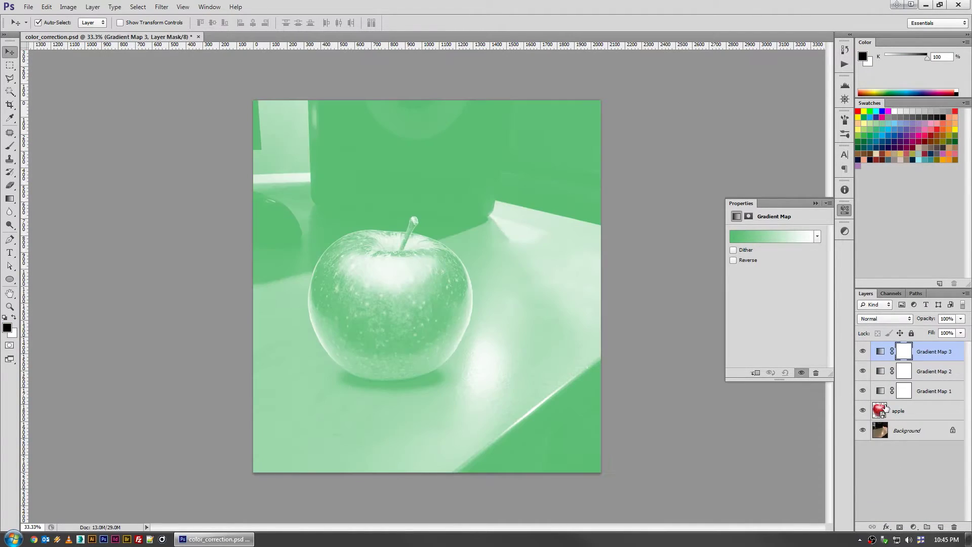
click(767, 237)
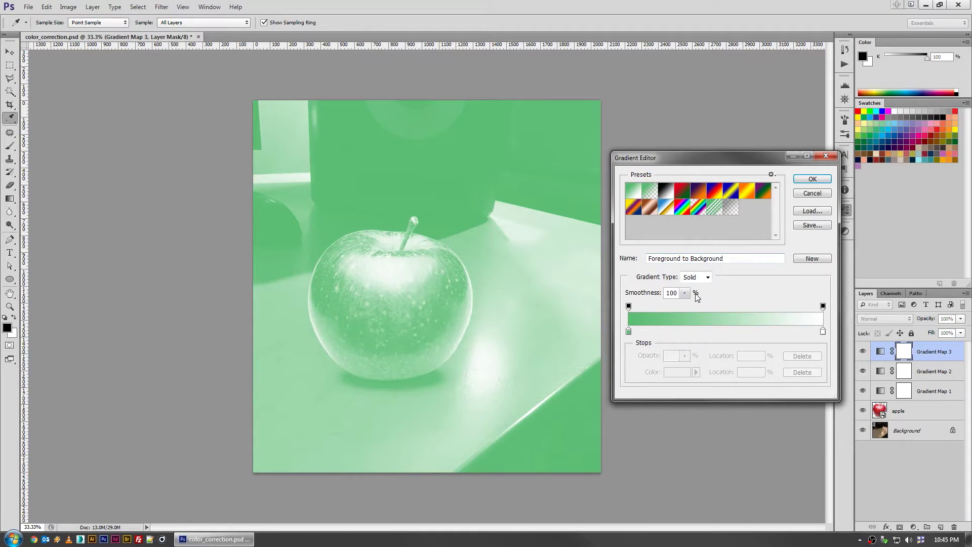
click(628, 332)
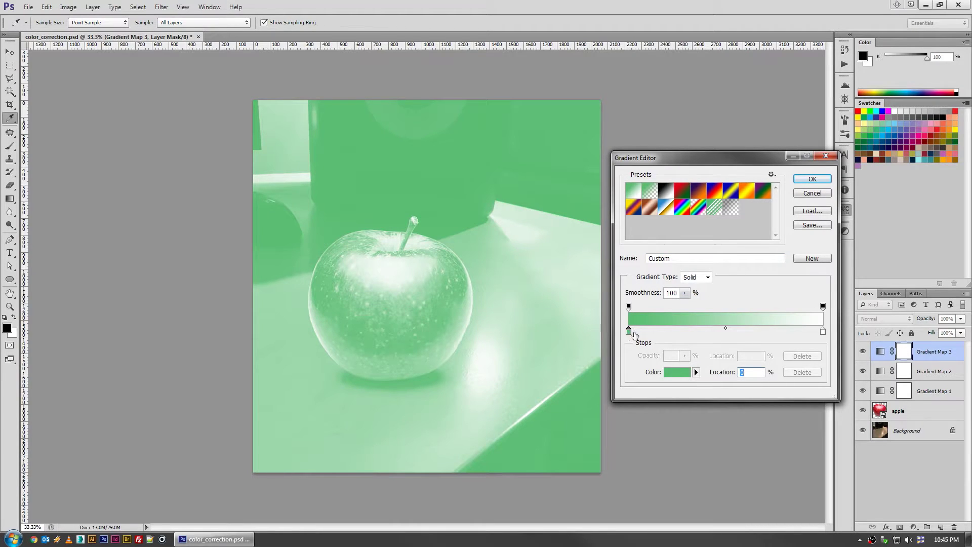
click(677, 372)
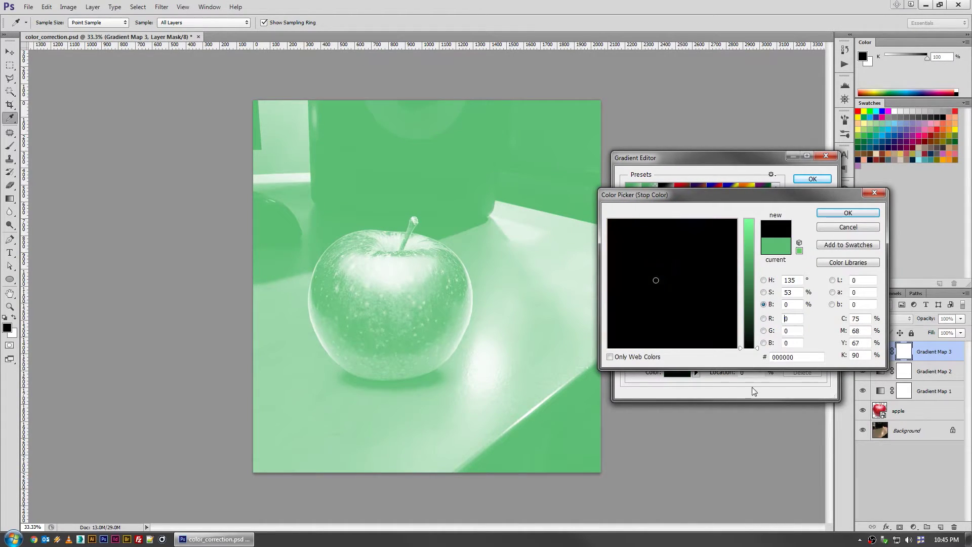
drag(749, 328, 749, 352)
click(846, 214)
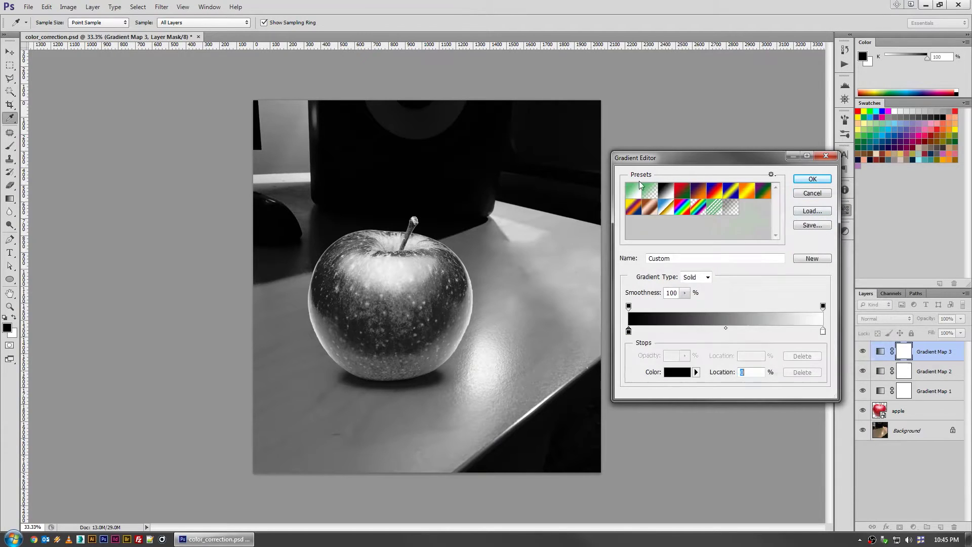
Step: Make the right stop pale yellow fffad8, midpoint 74%, black stop at 36%, and accept
click(823, 332)
click(677, 372)
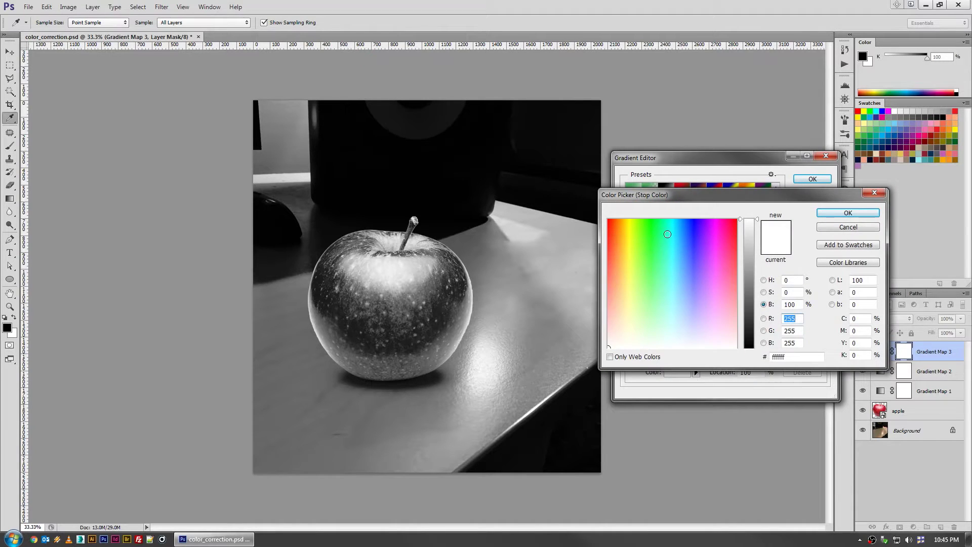
mouse_move(658, 303)
mouse_down()
mouse_move(625, 260)
mouse_move(626, 328)
mouse_up()
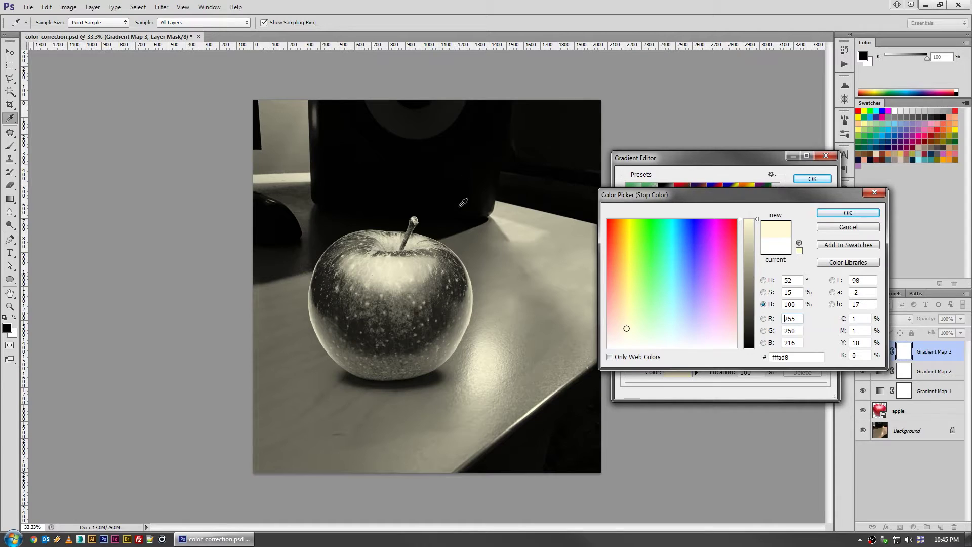
click(846, 217)
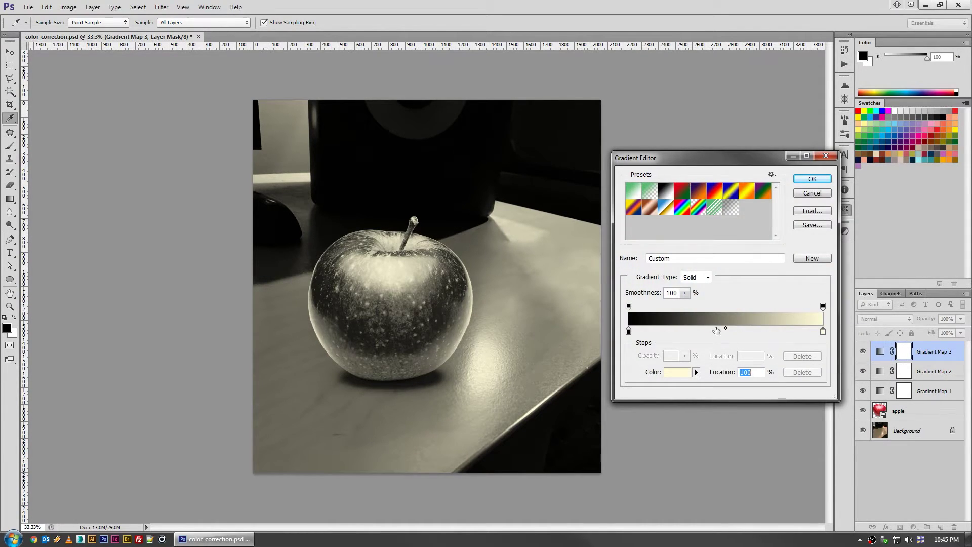
drag(727, 332, 773, 330)
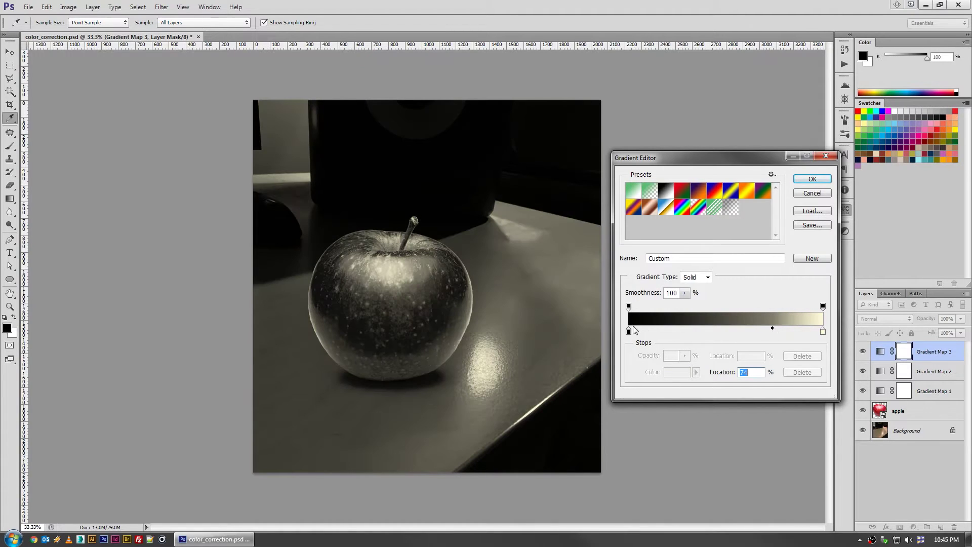
drag(629, 332, 699, 335)
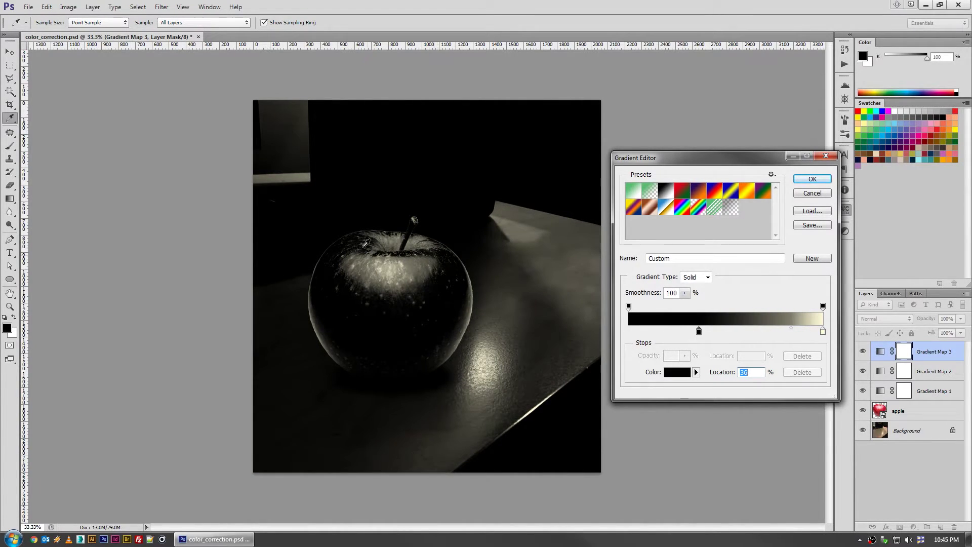
click(812, 179)
Step: Switch to the Move tool and set Gradient Map 3's blend mode to Screen
key(v)
click(885, 319)
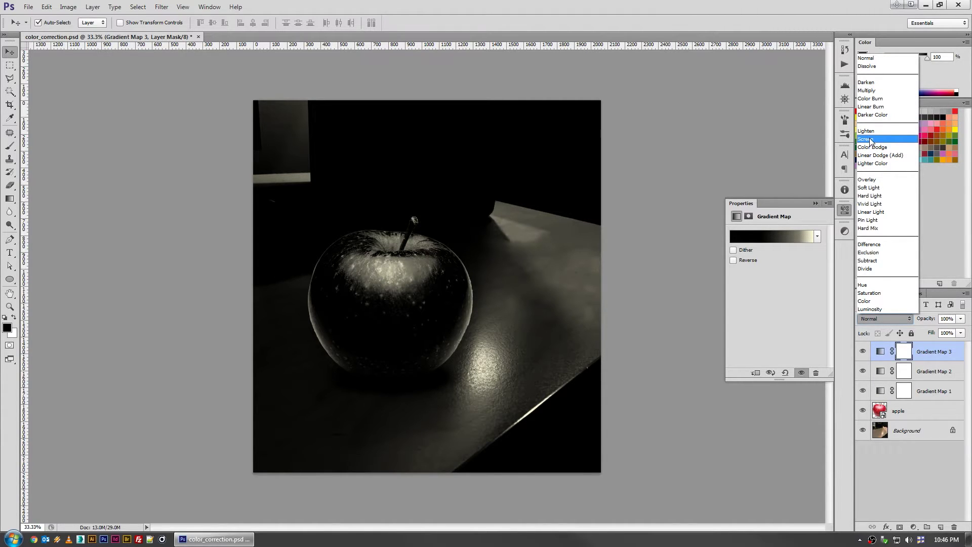
click(866, 139)
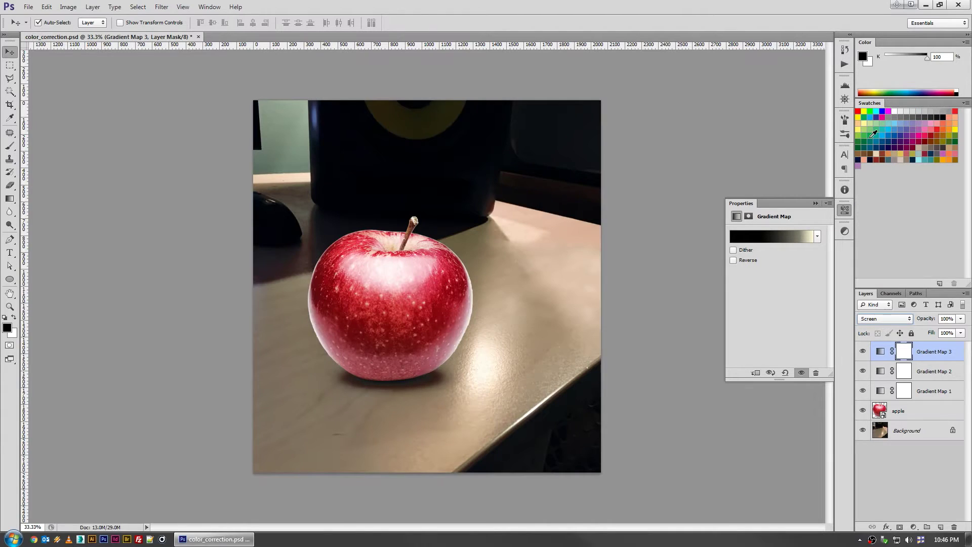
Step: Toggle Gradient Map 3's visibility to compare, then select all three gradient maps
click(863, 352)
click(863, 351)
click(863, 351)
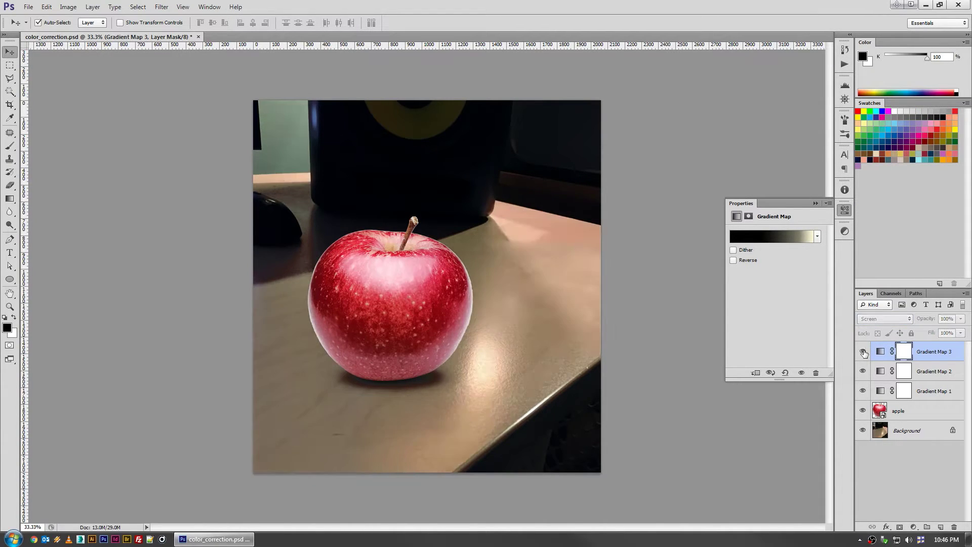
click(863, 351)
click(863, 351)
click(863, 351)
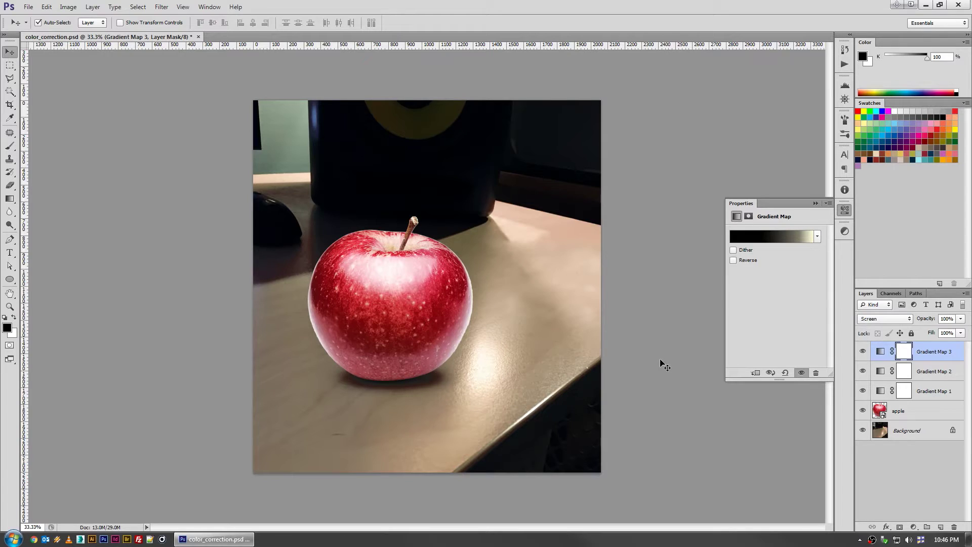
shift+click(934, 395)
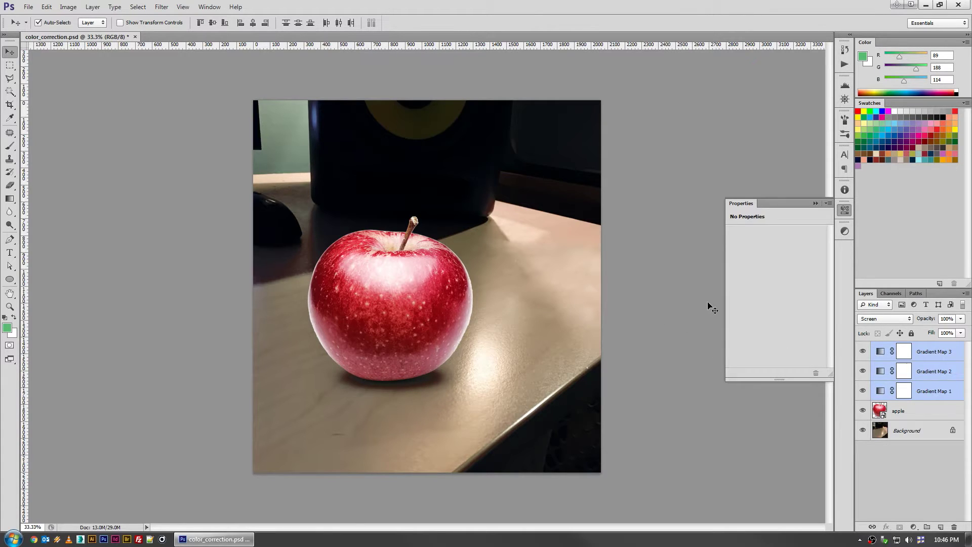
Step: Group the three gradient maps into Group 1 and expand it to show its layers
key(ctrl+g)
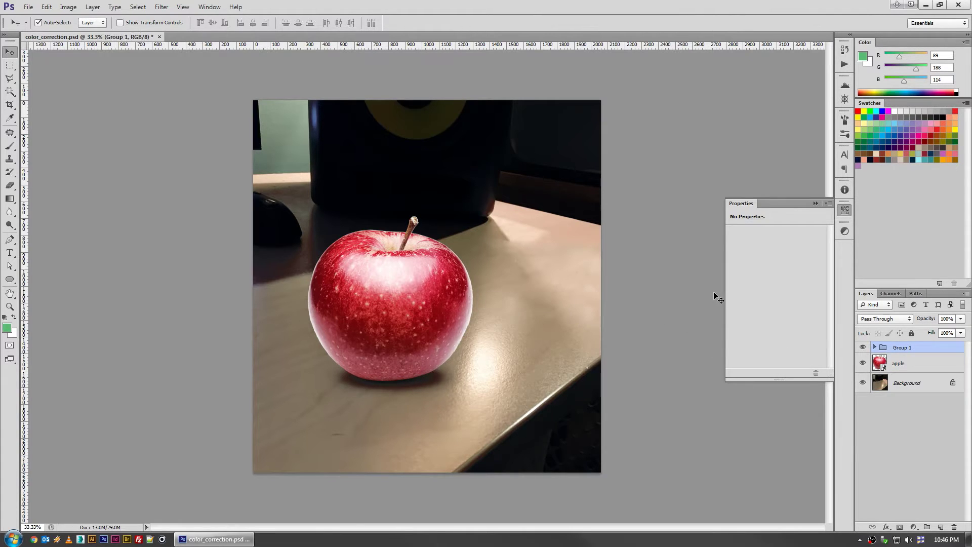
click(711, 327)
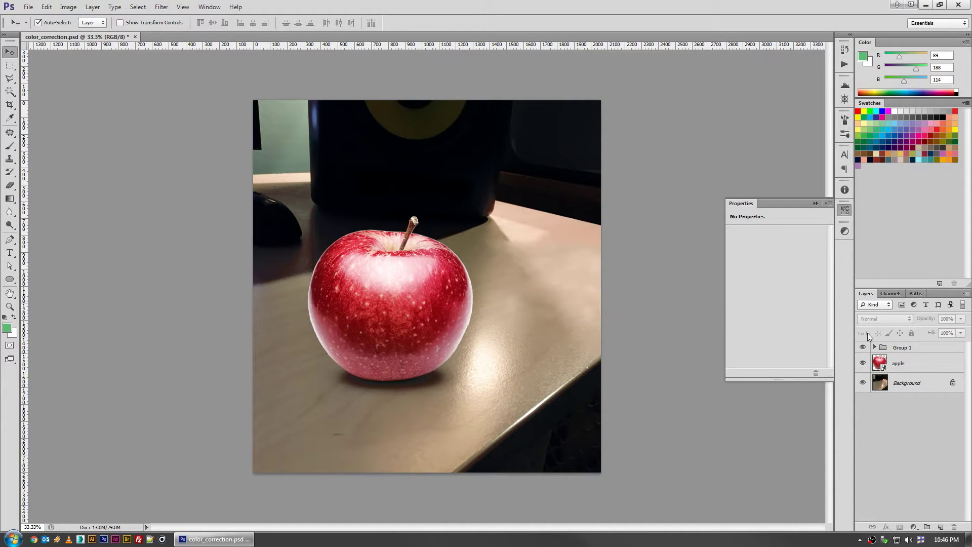
click(870, 347)
click(874, 347)
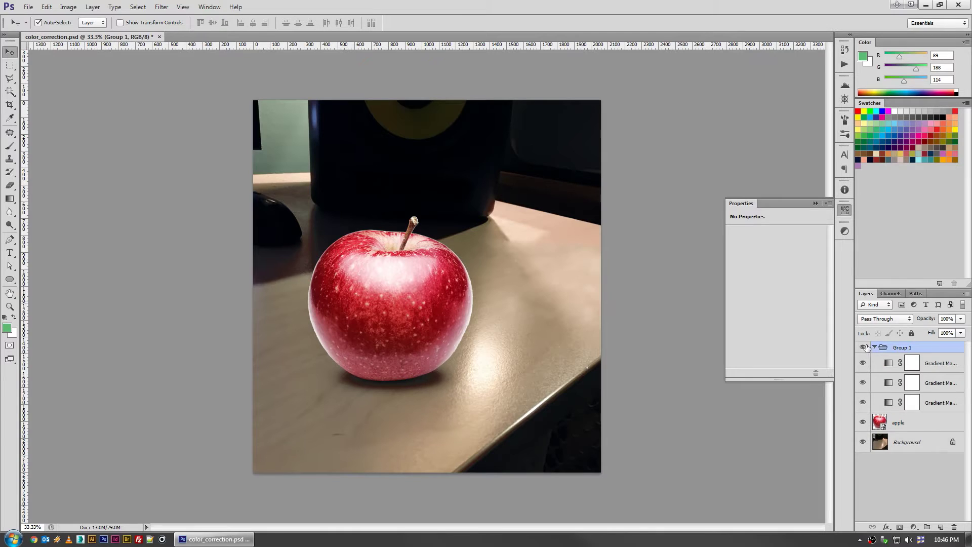
Step: Compare the scene with Group 1 hidden and shown, then lower its opacity
click(862, 347)
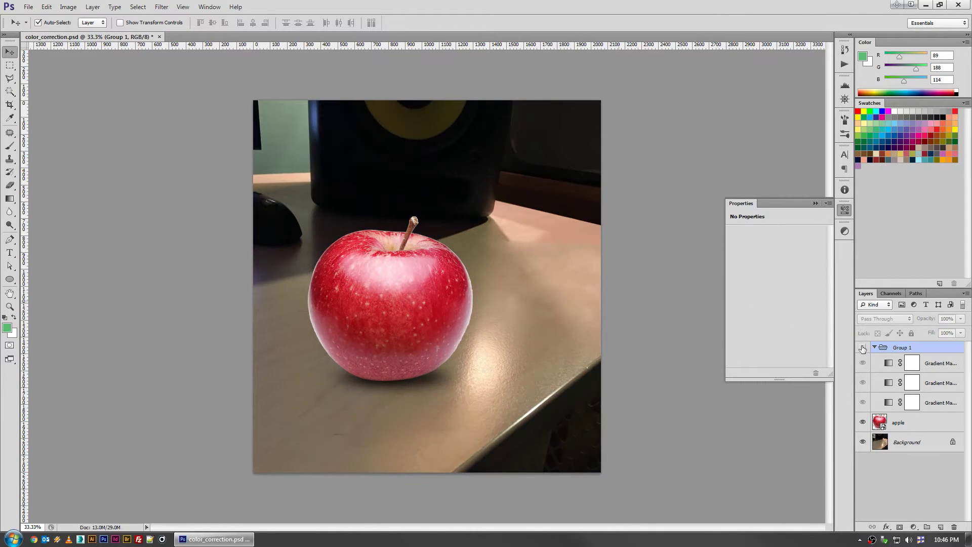
click(862, 347)
click(863, 347)
click(862, 348)
click(863, 348)
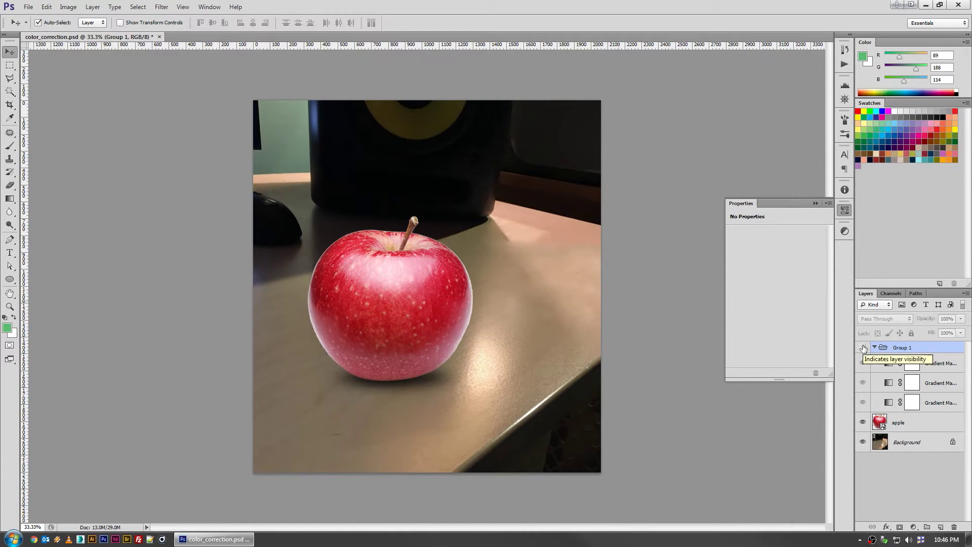
click(863, 348)
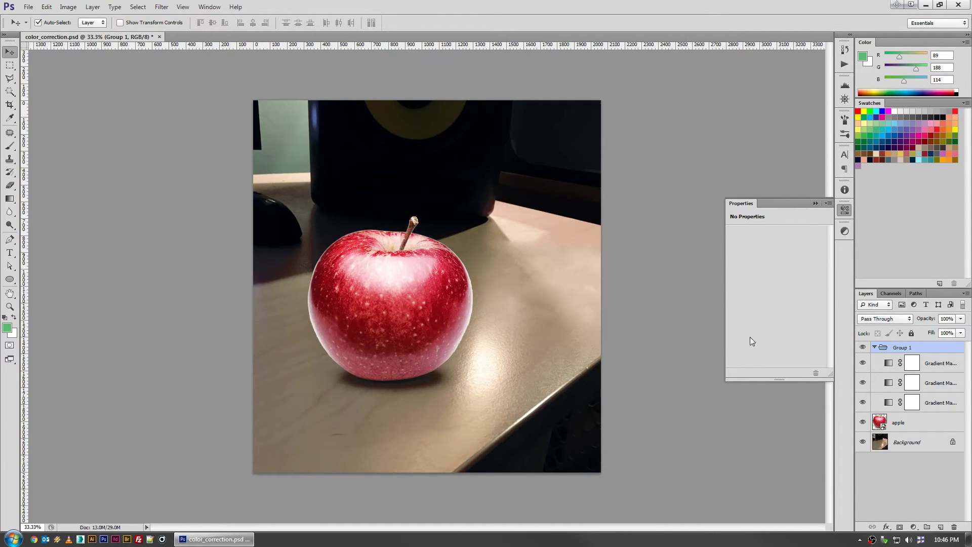
drag(928, 324, 932, 400)
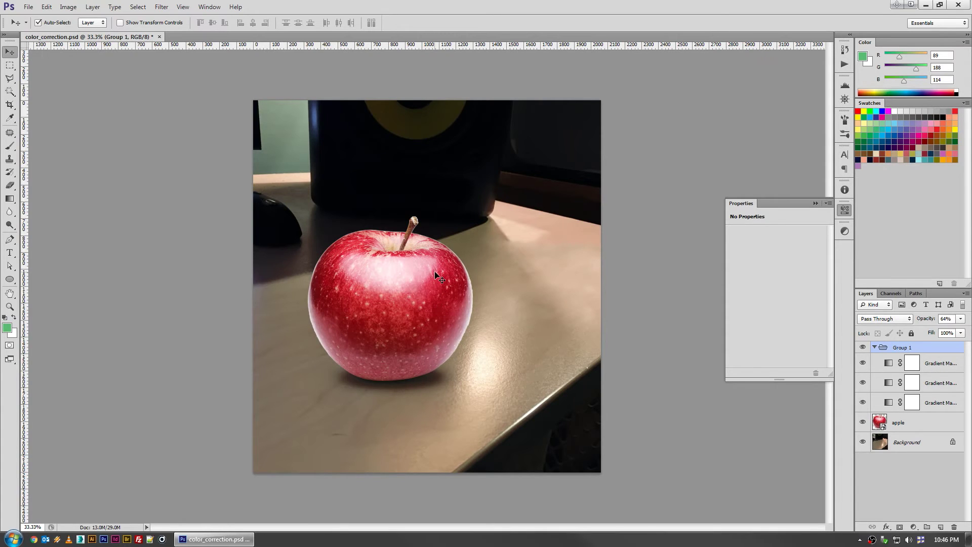
Step: Move the apple to the right and slightly up on the desk
scroll(434, 269, up, 1)
scroll(445, 291, down, 1)
drag(432, 303, 490, 287)
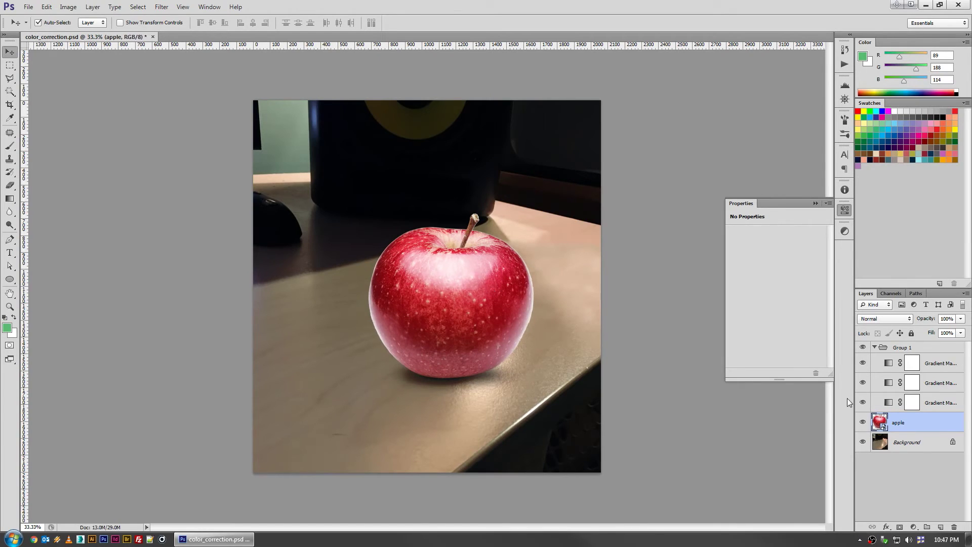
Step: Inspect Gradient Map 1's blue gradient in the Gradient Editor, then select Gradient Map 3
click(887, 403)
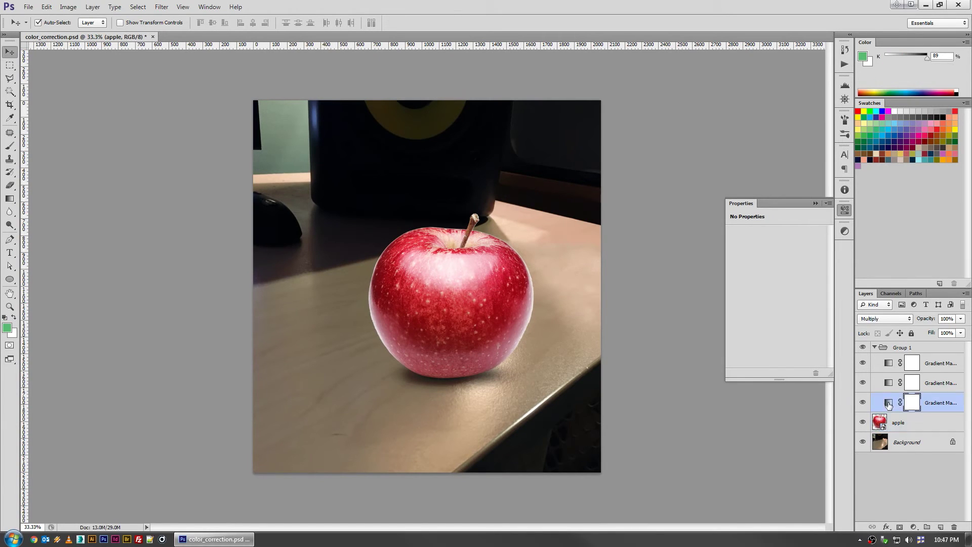
click(758, 242)
click(628, 330)
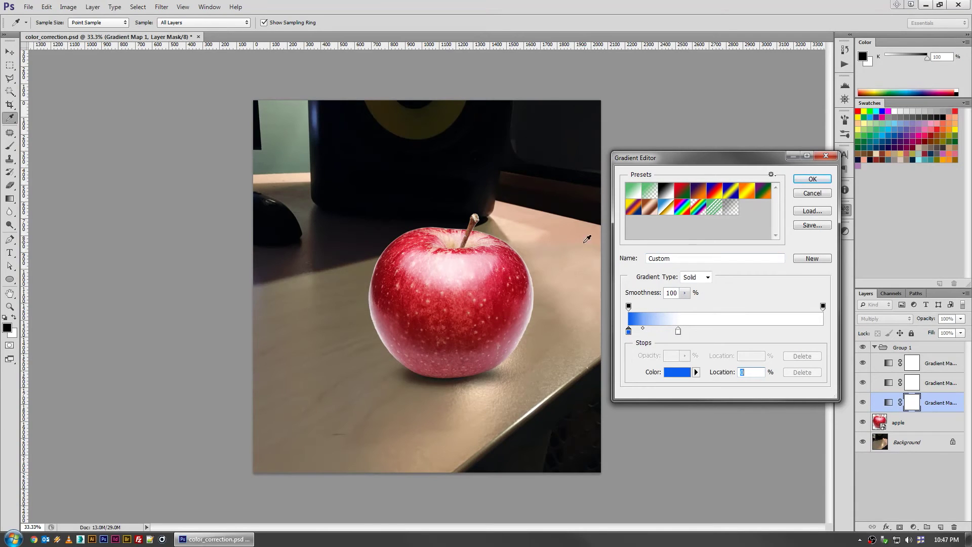
click(812, 179)
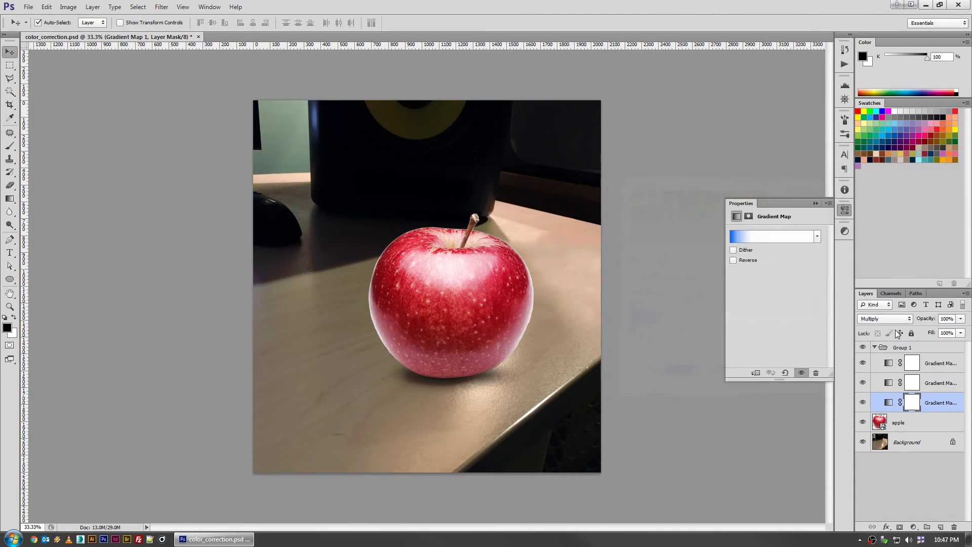
click(889, 362)
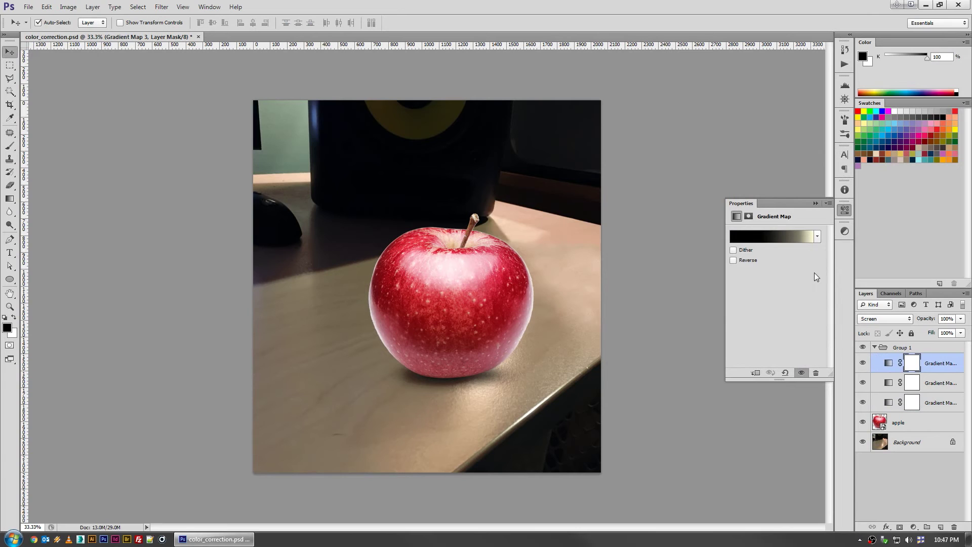